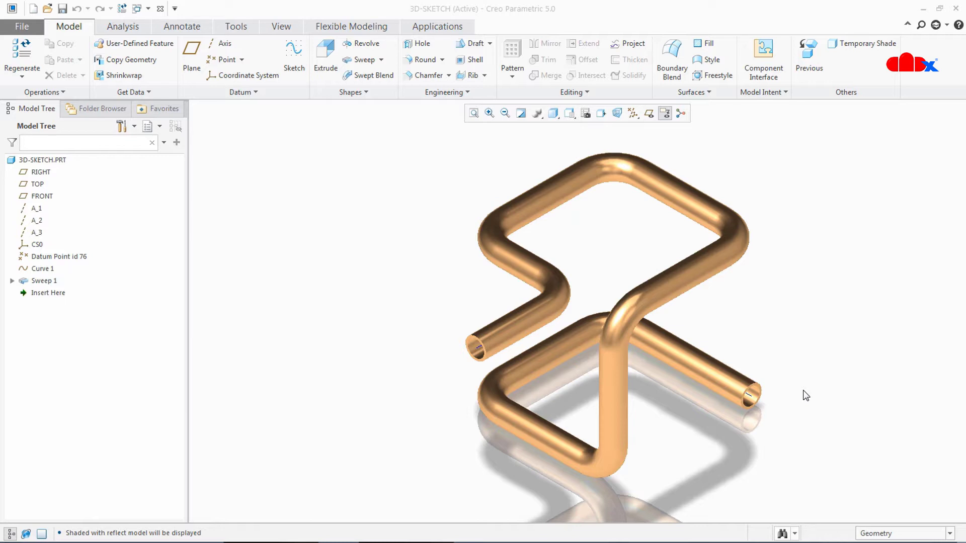
Examine the swept tube and its Curve 1 path, then set the model's display style to Shading With Edges
{"action": "middle_click_drag", "start_coordinate": [802, 390], "coordinate": [612, 410]}
{"action": "scroll", "coordinate": [672, 394], "scroll_direction": "up", "scroll_amount": 5}
{"action": "scroll", "coordinate": [661, 390], "scroll_direction": "down", "scroll_amount": 5}
{"action": "left_click", "coordinate": [50, 270]}
{"action": "mouse_move", "coordinate": [427, 409]}
{"action": "middle_mouse_down"}
{"action": "mouse_move", "coordinate": [455, 412]}
{"action": "mouse_move", "coordinate": [432, 403]}
{"action": "mouse_move", "coordinate": [444, 403]}
{"action": "middle_mouse_up"}
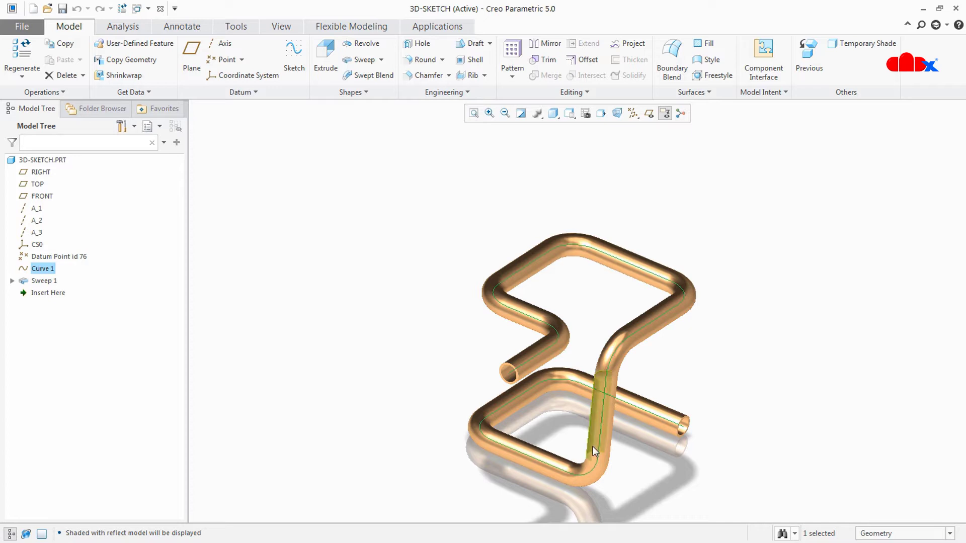
{"action": "mouse_move", "coordinate": [626, 465]}
{"action": "middle_mouse_down"}
{"action": "mouse_move", "coordinate": [604, 447]}
{"action": "mouse_move", "coordinate": [623, 448]}
{"action": "mouse_move", "coordinate": [619, 463]}
{"action": "mouse_move", "coordinate": [617, 451]}
{"action": "middle_mouse_up"}
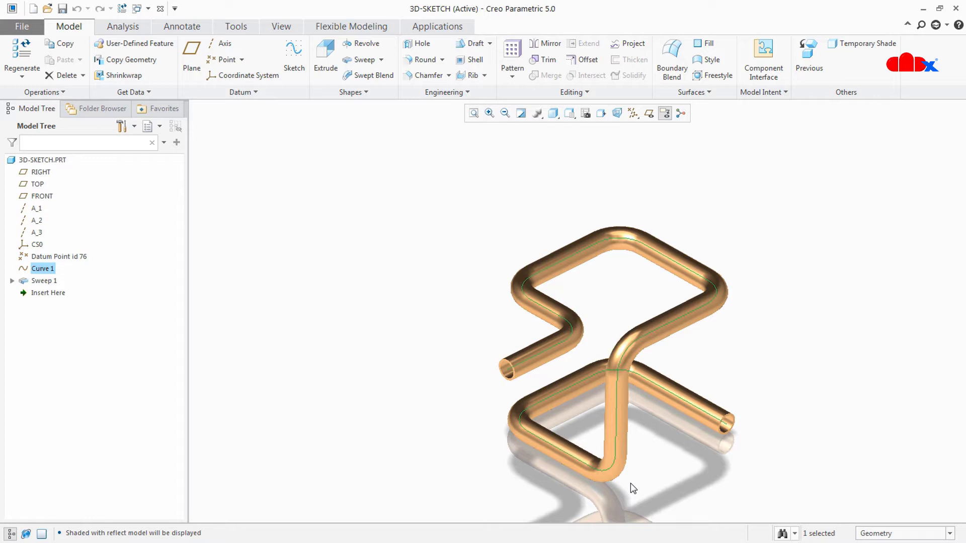
{"action": "left_click", "coordinate": [553, 113]}
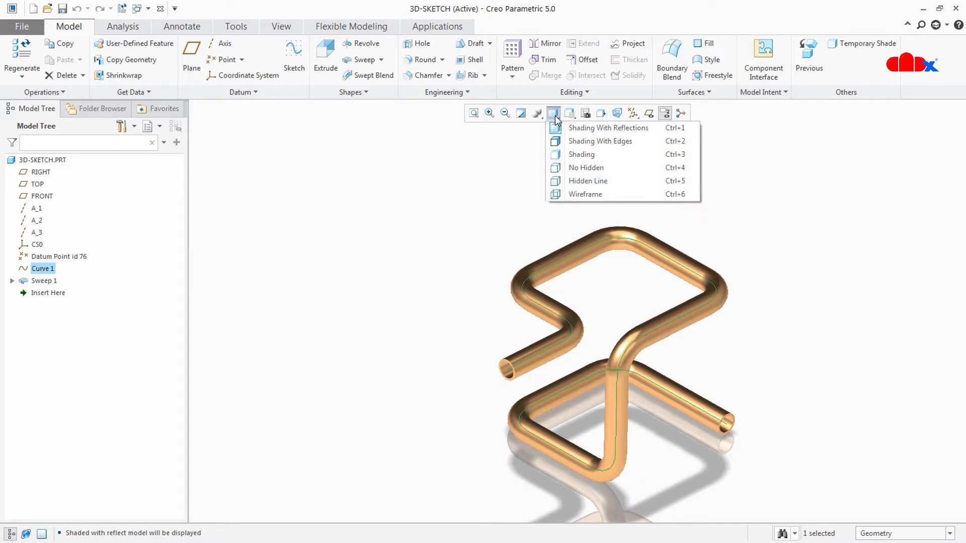
{"action": "left_click", "coordinate": [578, 138]}
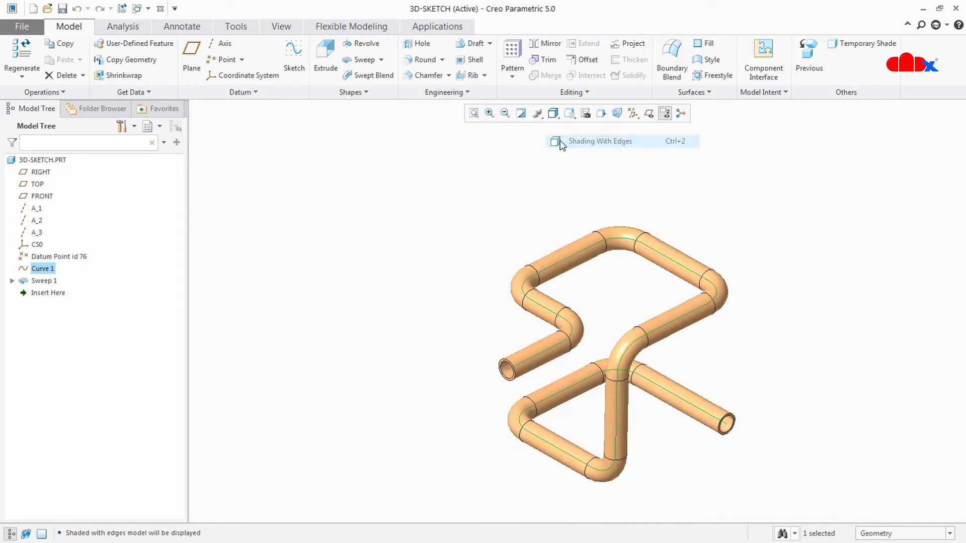
Delete Datum Point id 76, Curve 1 and Sweep 1 from the part
{"action": "left_click", "coordinate": [39, 257], "text": "ctrl"}
{"action": "left_click", "coordinate": [37, 278], "text": "ctrl"}
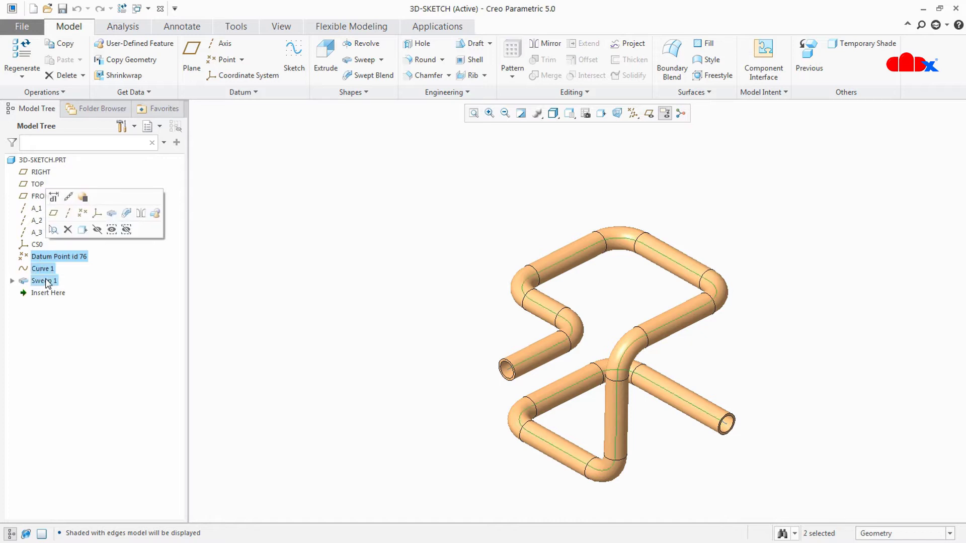
{"action": "left_click", "coordinate": [64, 241]}
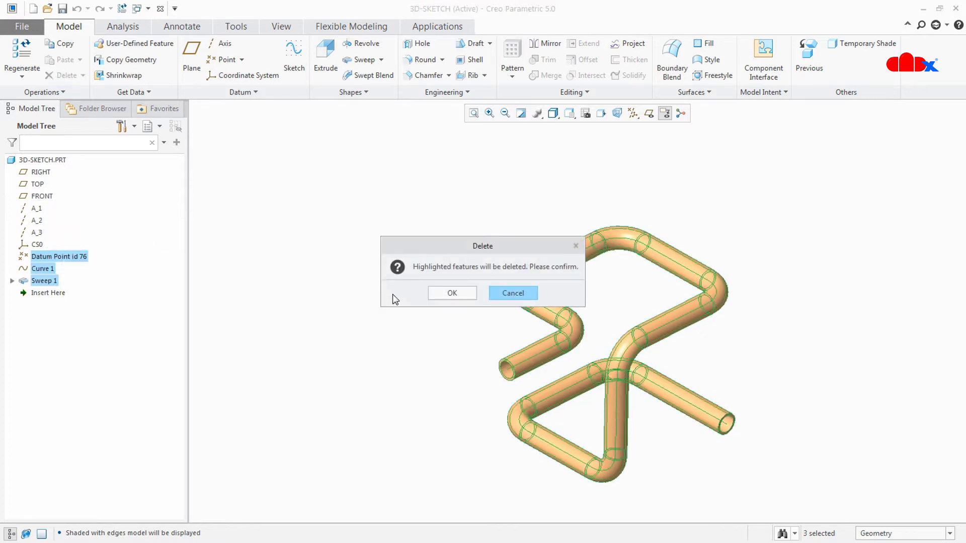
{"action": "left_click", "coordinate": [456, 295]}
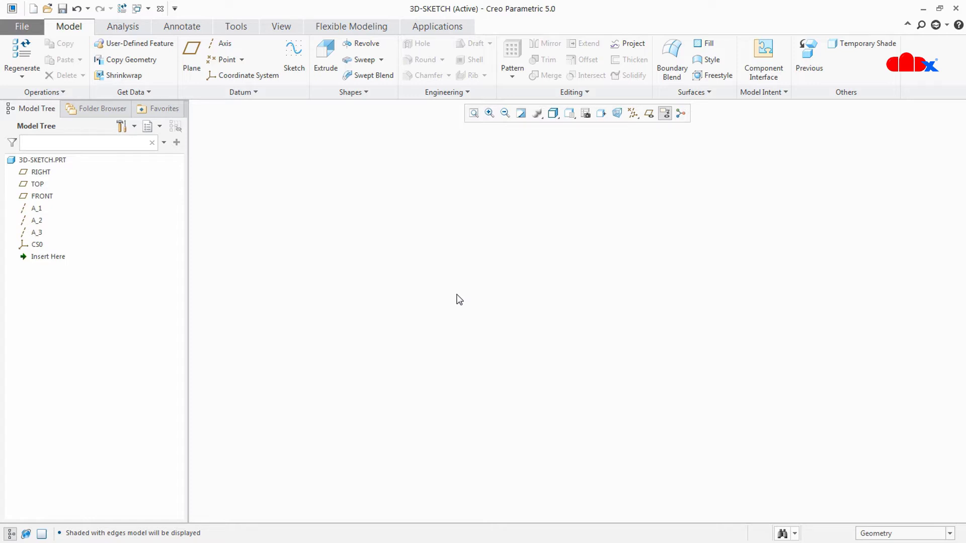
Review the remaining datum planes, axes and coordinate system CS0, and turn on the display of datum planes
{"action": "left_click", "coordinate": [37, 184]}
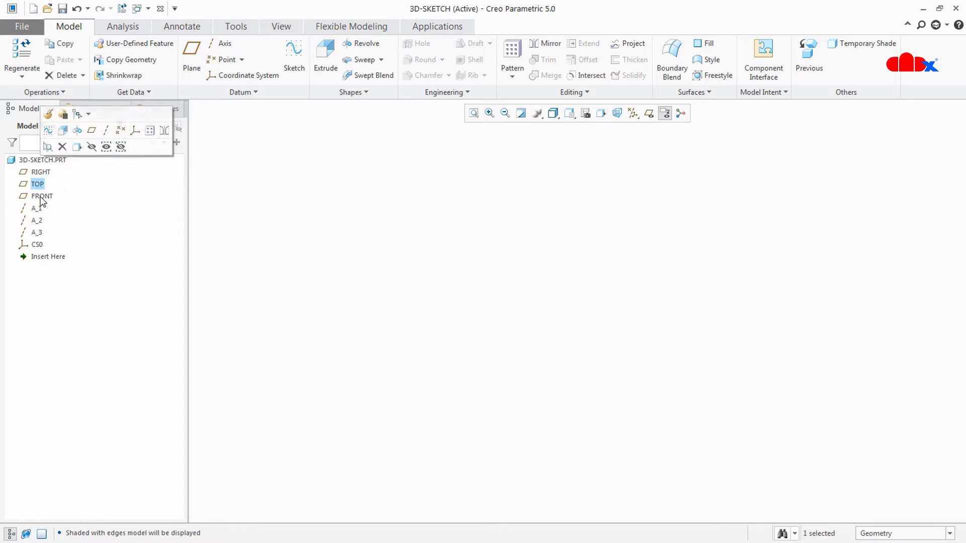
{"action": "left_click", "coordinate": [37, 208]}
{"action": "left_click", "coordinate": [37, 233]}
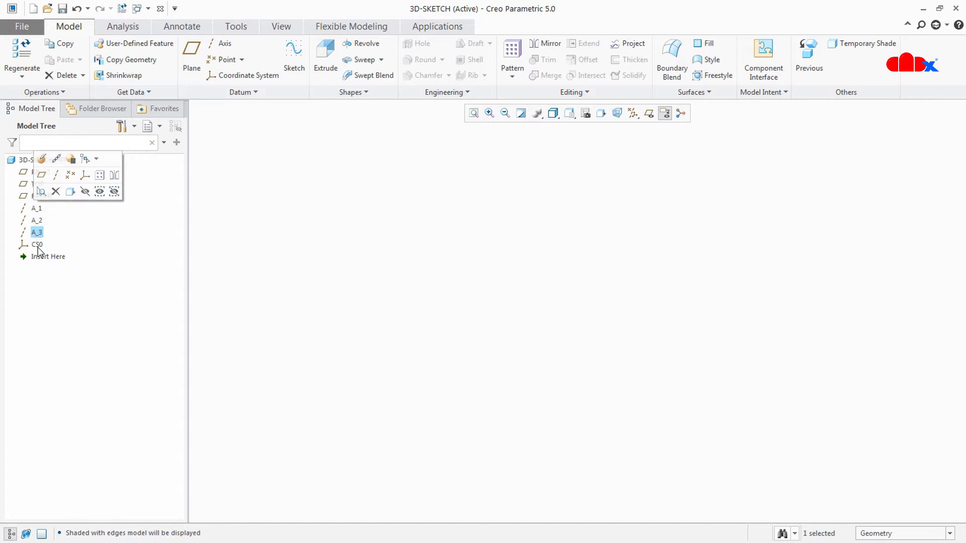
{"action": "left_click", "coordinate": [37, 245]}
{"action": "left_click", "coordinate": [388, 339]}
{"action": "key", "text": "ctrl+shift+p"}
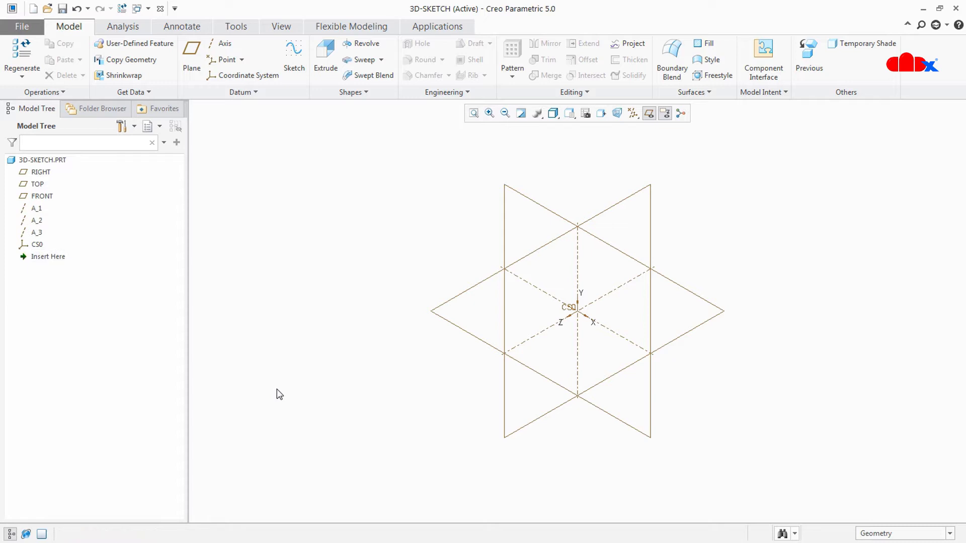
Start an Offset Coordinate System datum point set referenced to CS0 and add its first point at X 0, Y 0, Z 0
{"action": "left_click", "coordinate": [242, 59]}
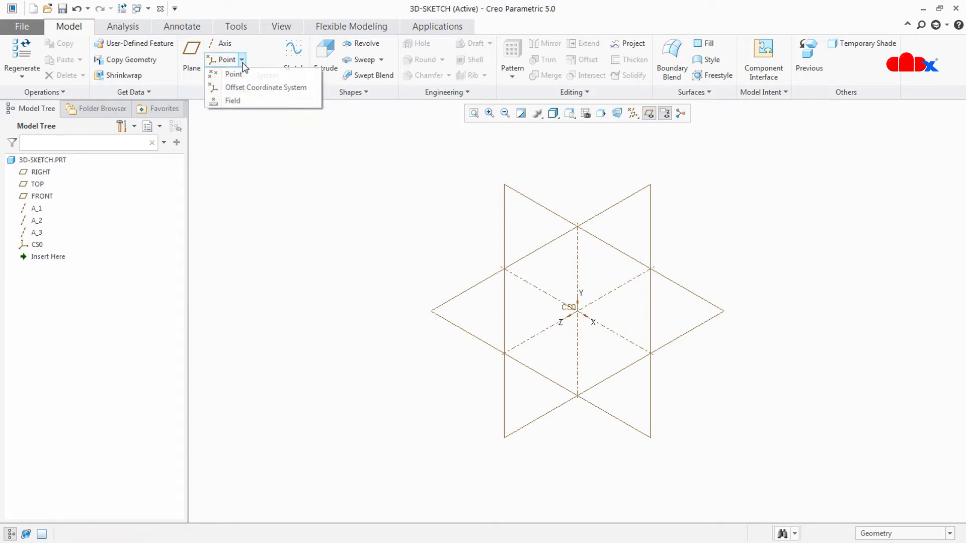
{"action": "left_click", "coordinate": [249, 90]}
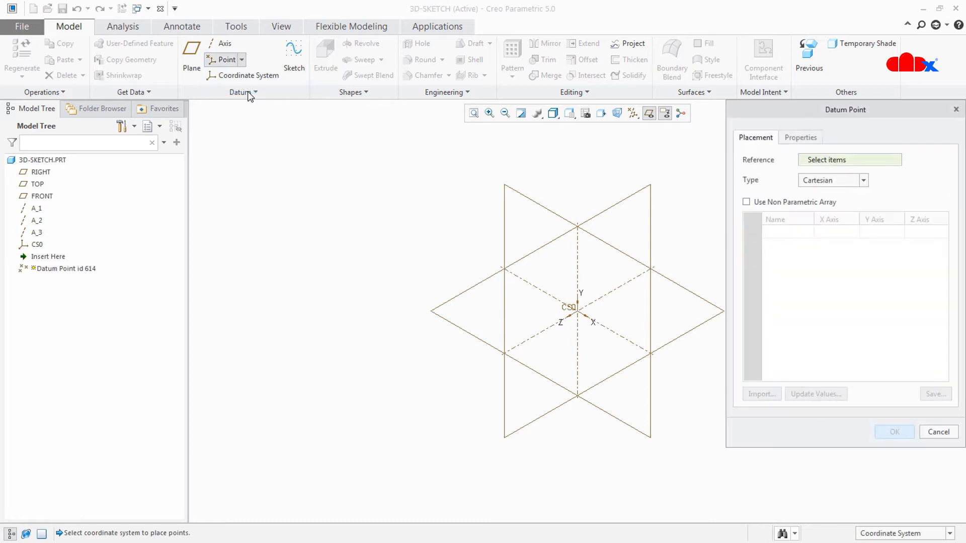
{"action": "left_click", "coordinate": [37, 246]}
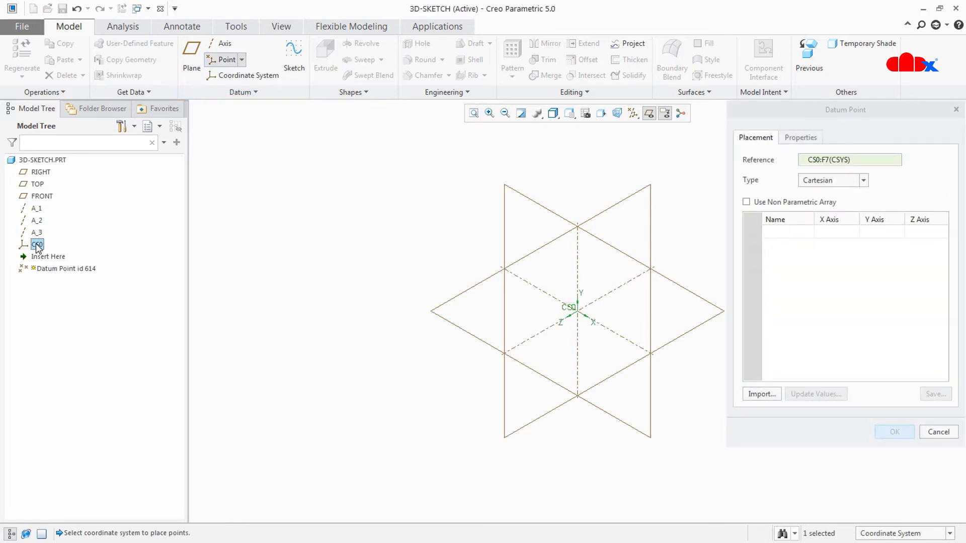
{"action": "left_click", "coordinate": [781, 236]}
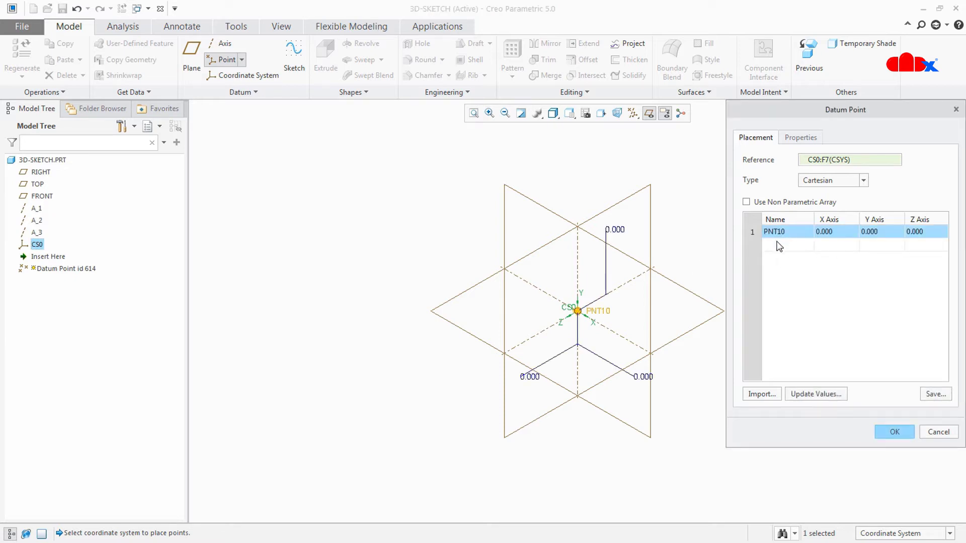
Add the second point at X 0, Y 0, Z 10 and the third point at X 10, Y 0, Z 10
{"action": "left_click", "coordinate": [779, 246]}
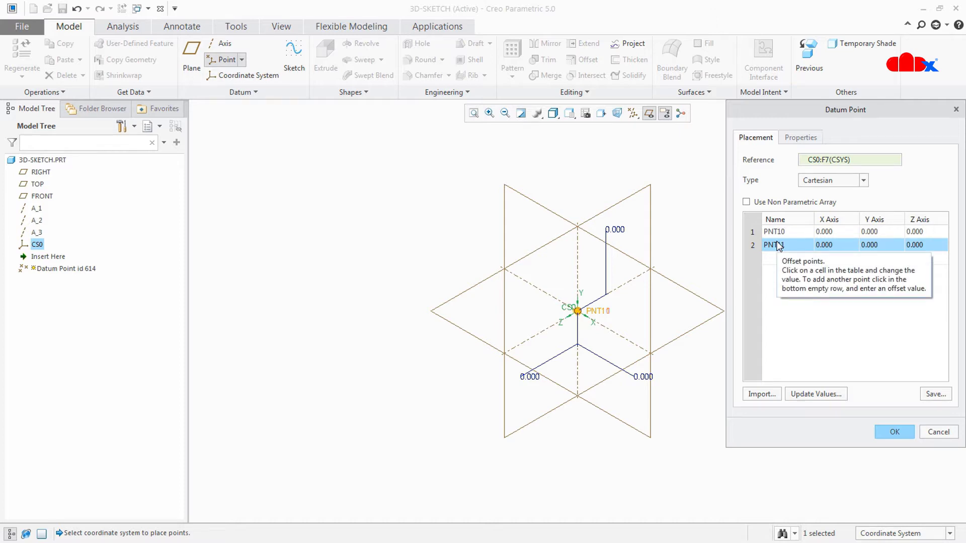
{"action": "left_click", "coordinate": [914, 245]}
{"action": "type", "text": "10"}
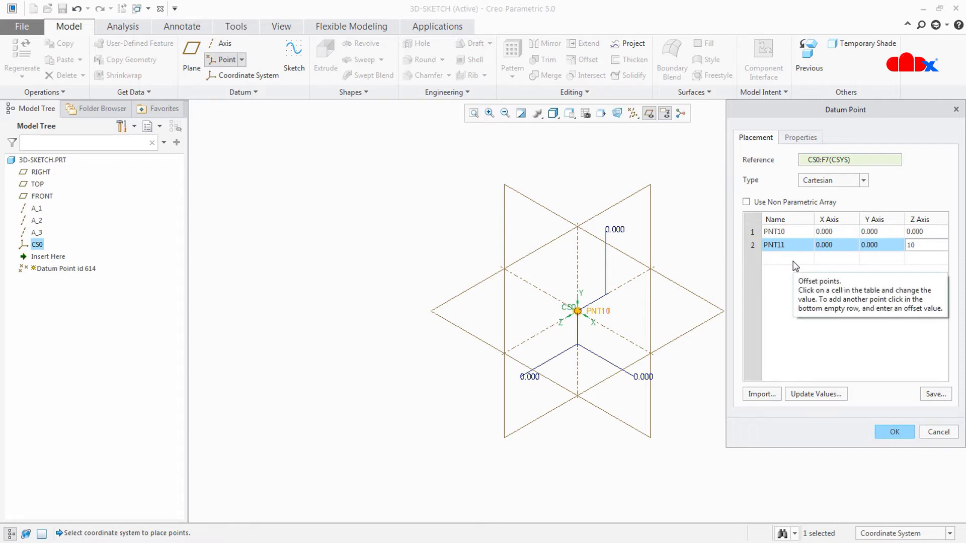
{"action": "left_click", "coordinate": [793, 262]}
{"action": "left_click", "coordinate": [832, 260]}
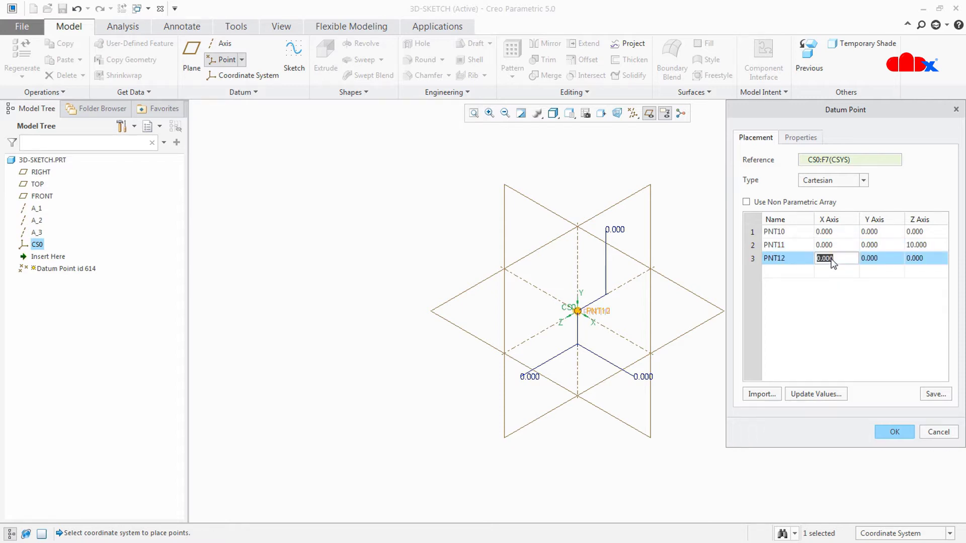
{"action": "type", "text": "10"}
{"action": "left_click", "coordinate": [919, 258]}
{"action": "type", "text": "1"}
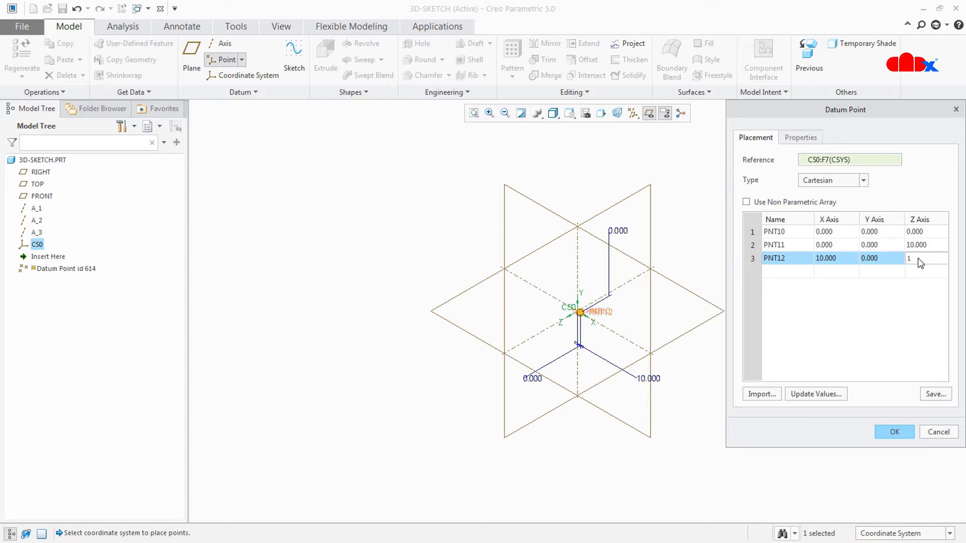
Add the fourth point at X 10, Y 0, Z 0 and the fifth point at X 10, Y 10, Z 0
{"action": "left_click", "coordinate": [790, 272]}
{"action": "left_click", "coordinate": [824, 272]}
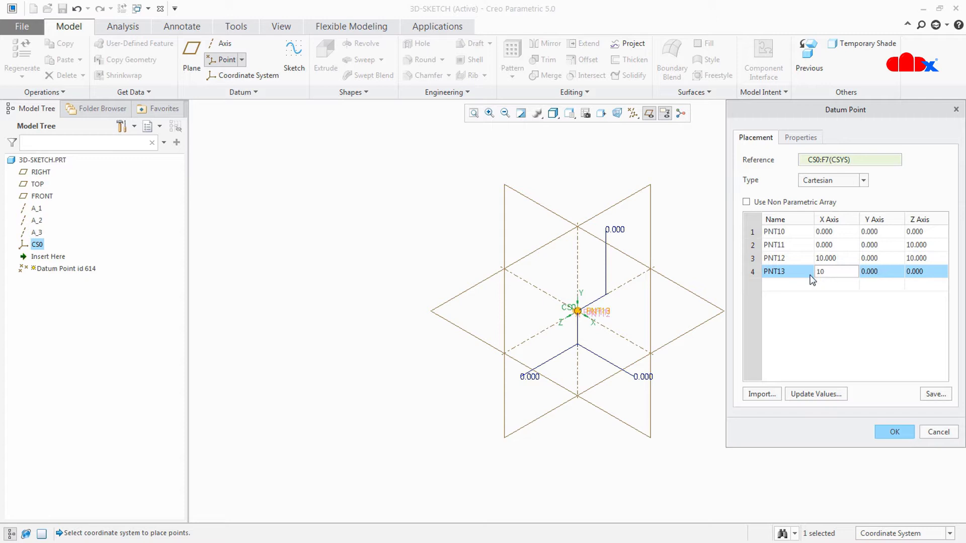
{"action": "left_click", "coordinate": [786, 285]}
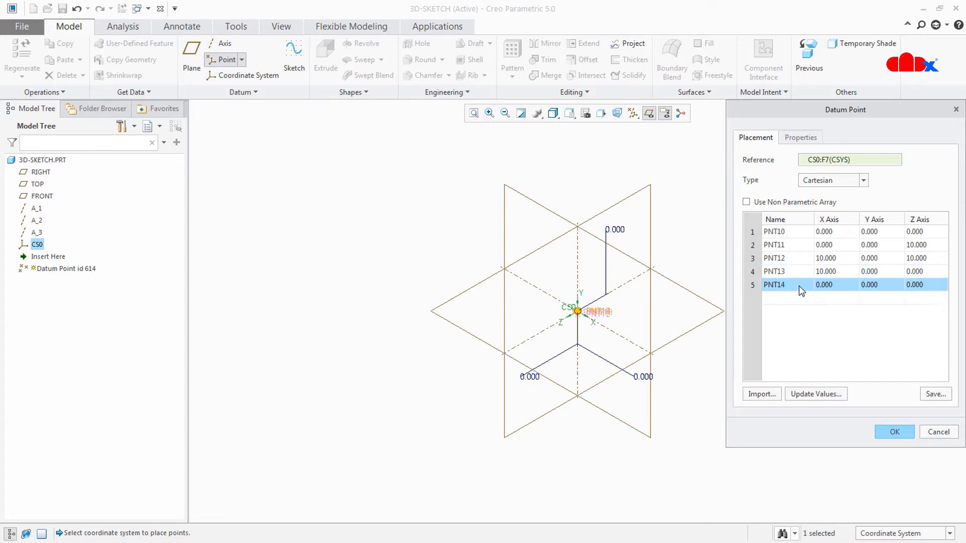
{"action": "left_click", "coordinate": [828, 285]}
{"action": "type", "text": "10"}
{"action": "left_click", "coordinate": [870, 286]}
{"action": "type", "text": "1"}
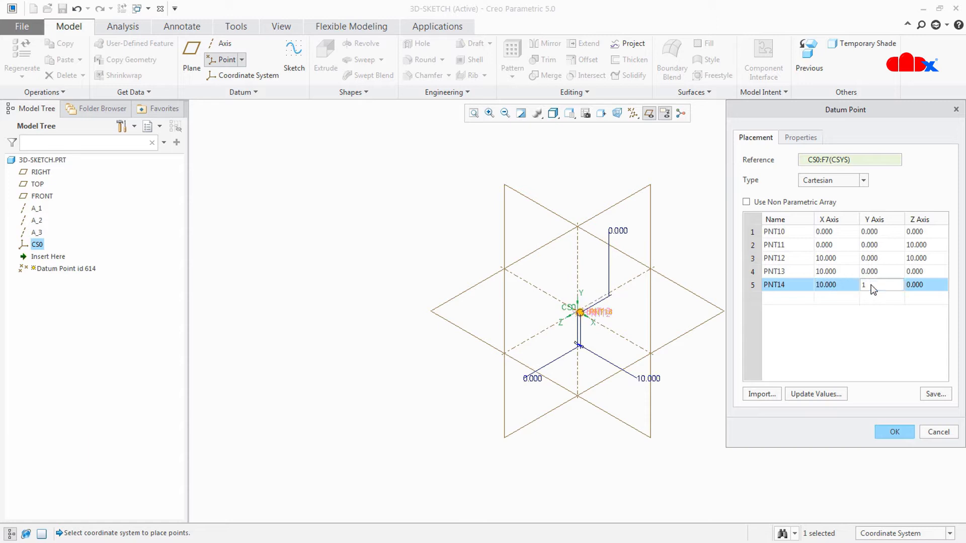
Add the sixth point at X 0, Y 10, Z 0 and the seventh point at X 0, Y 10, Z 10
{"action": "left_click", "coordinate": [787, 299]}
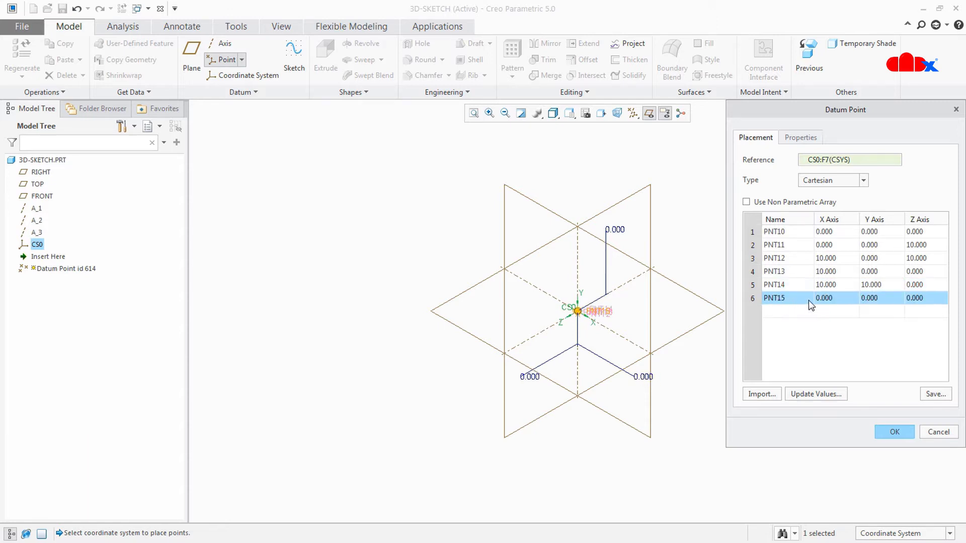
{"action": "left_click", "coordinate": [867, 299]}
{"action": "type", "text": "10"}
{"action": "left_click", "coordinate": [794, 311]}
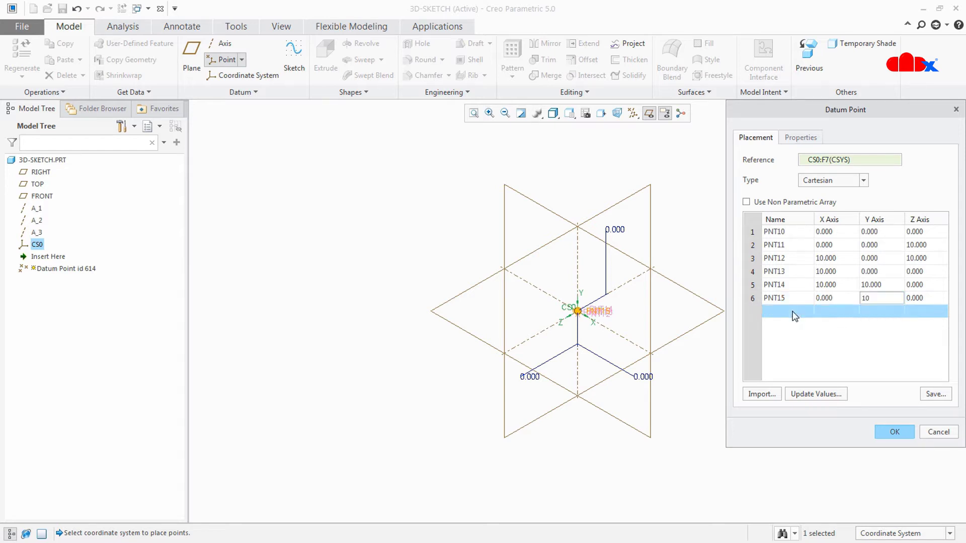
{"action": "type", "text": "10"}
{"action": "left_click", "coordinate": [914, 318]}
{"action": "type", "text": "1"}
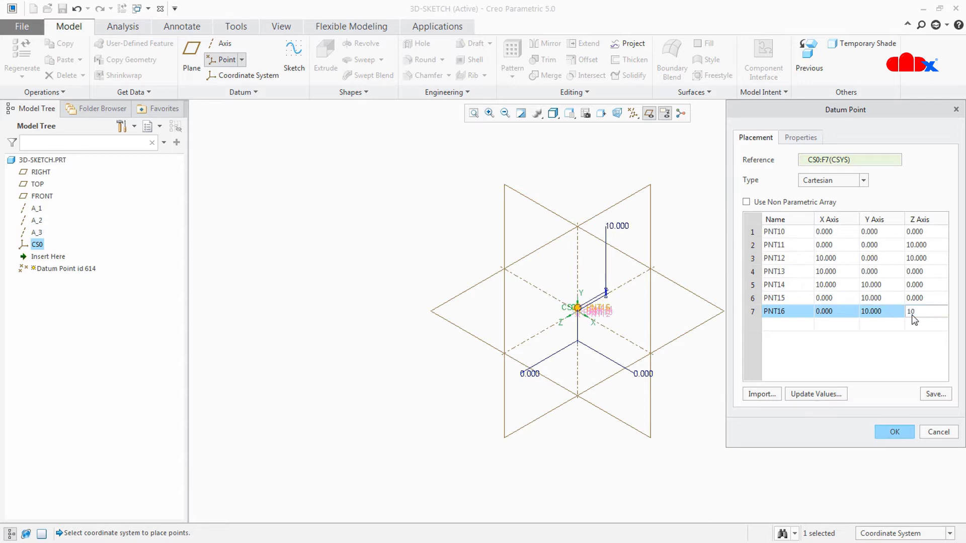
Add the eighth datum point at X 10, Y 10, Z 10
{"action": "left_click", "coordinate": [794, 327]}
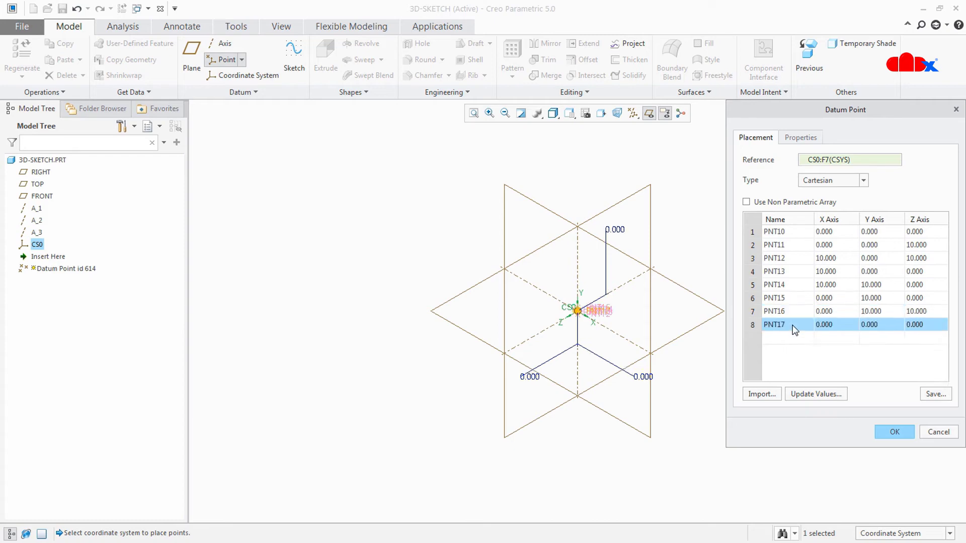
{"action": "left_click", "coordinate": [838, 325]}
{"action": "type", "text": "10"}
{"action": "left_click", "coordinate": [886, 325]}
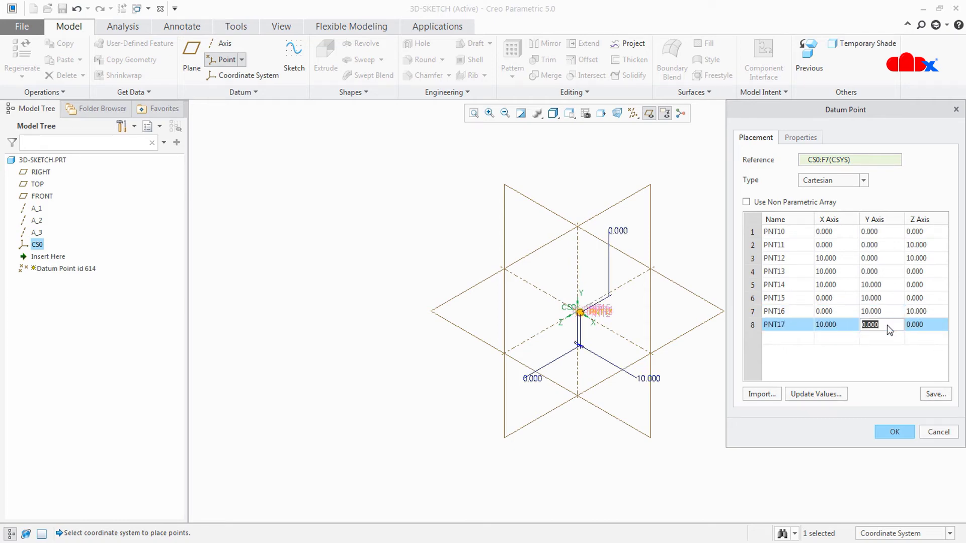
{"action": "left_click", "coordinate": [914, 326]}
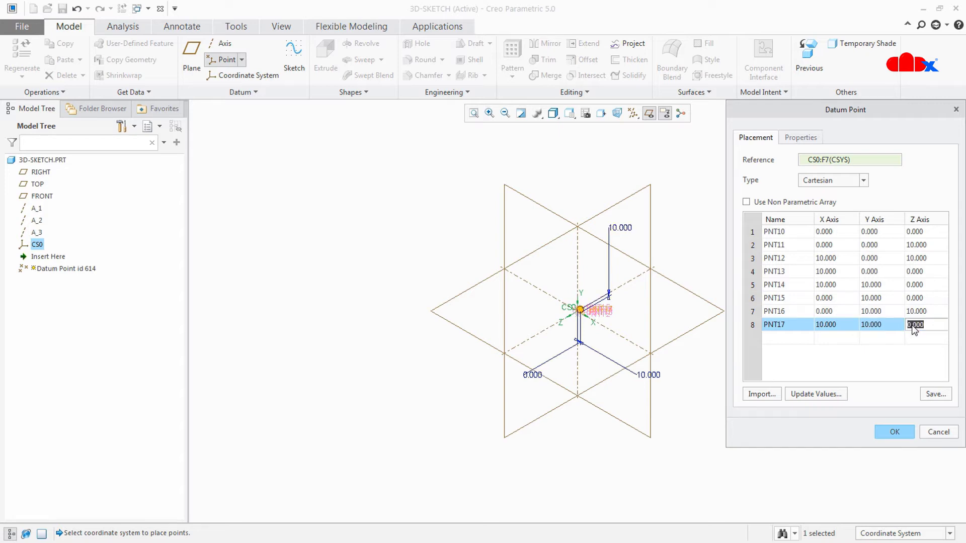
{"action": "type", "text": "1"}
Add the ninth datum point at X 10, Y 10, Z 3
{"action": "left_click", "coordinate": [783, 340]}
{"action": "left_click", "coordinate": [833, 338]}
{"action": "type", "text": "10"}
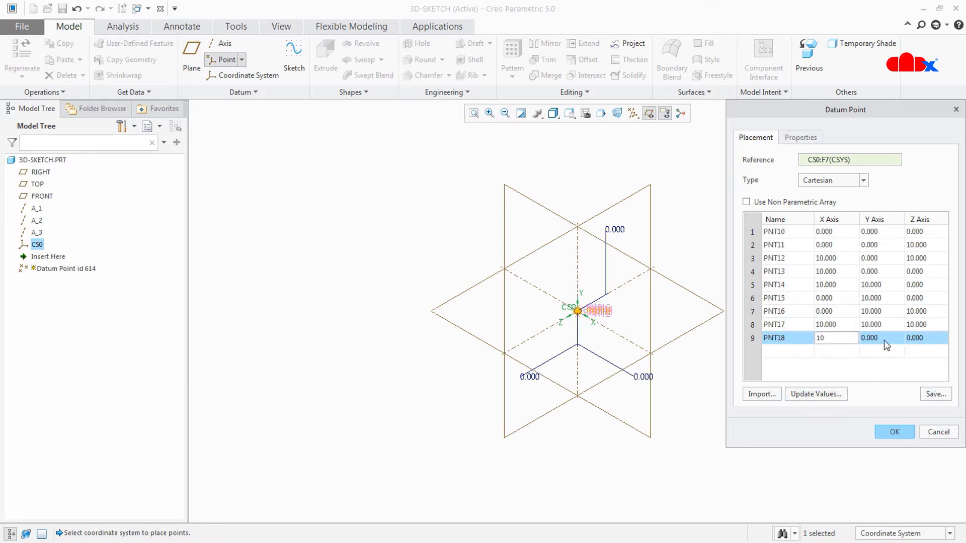
{"action": "left_click", "coordinate": [883, 340]}
{"action": "type", "text": "10"}
{"action": "left_click", "coordinate": [919, 341]}
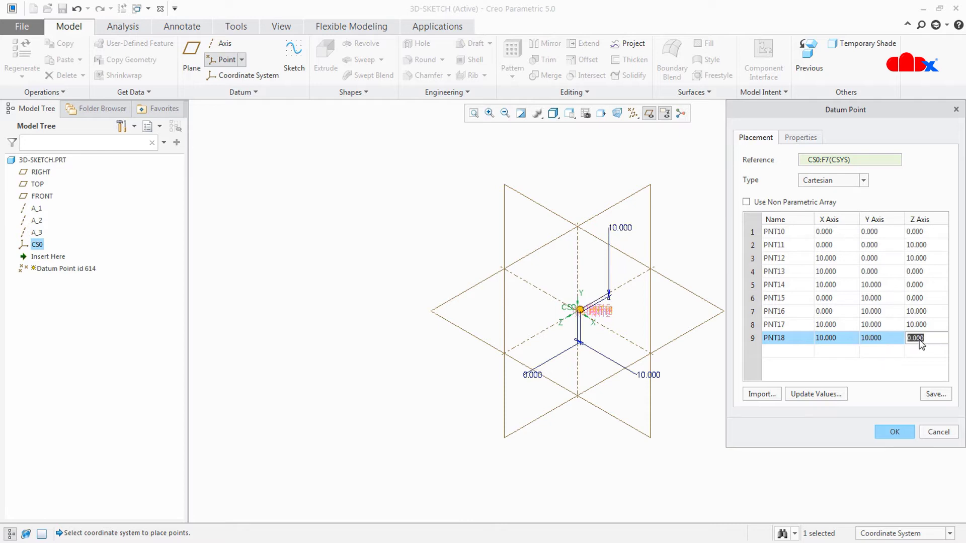
{"action": "type", "text": "3"}
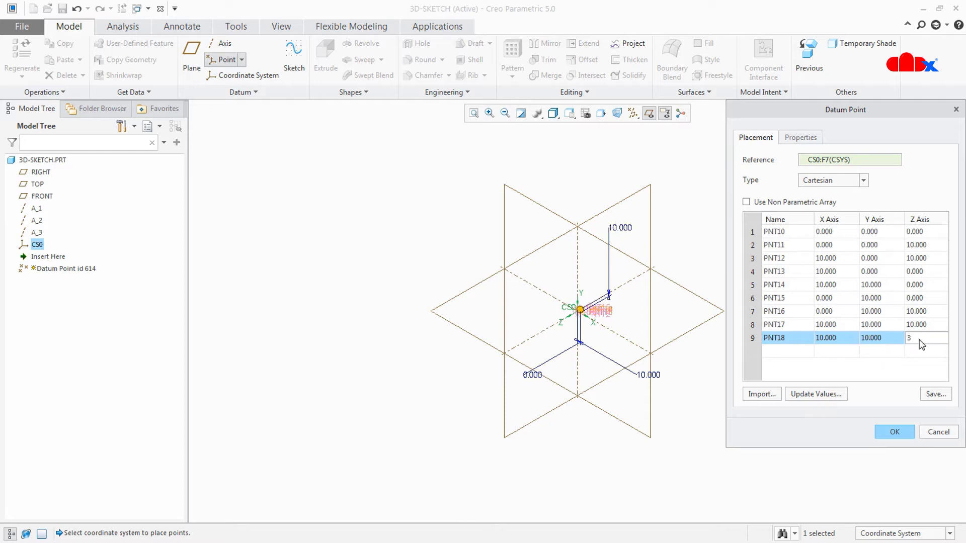
Add the tenth datum point at X 17, Y 10, Z 3 and complete the datum point set
{"action": "left_click", "coordinate": [789, 354]}
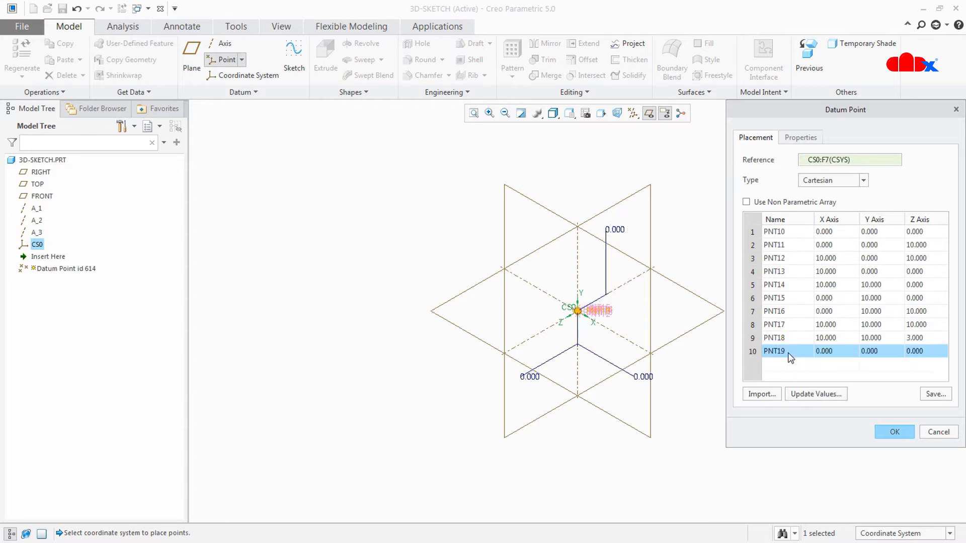
{"action": "left_click", "coordinate": [832, 350]}
{"action": "type", "text": "17"}
{"action": "left_click", "coordinate": [866, 353]}
{"action": "type", "text": "10"}
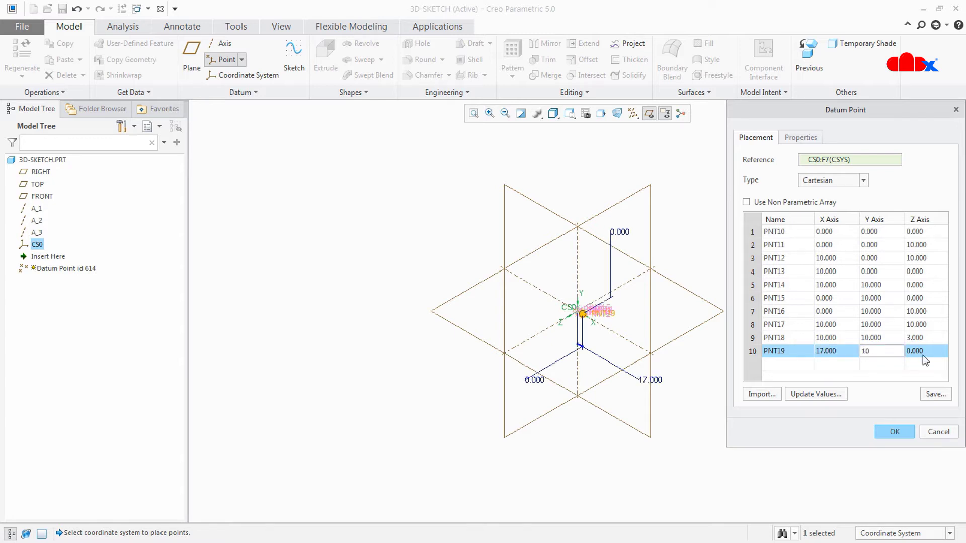
{"action": "left_click", "coordinate": [928, 358]}
{"action": "type", "text": "3"}
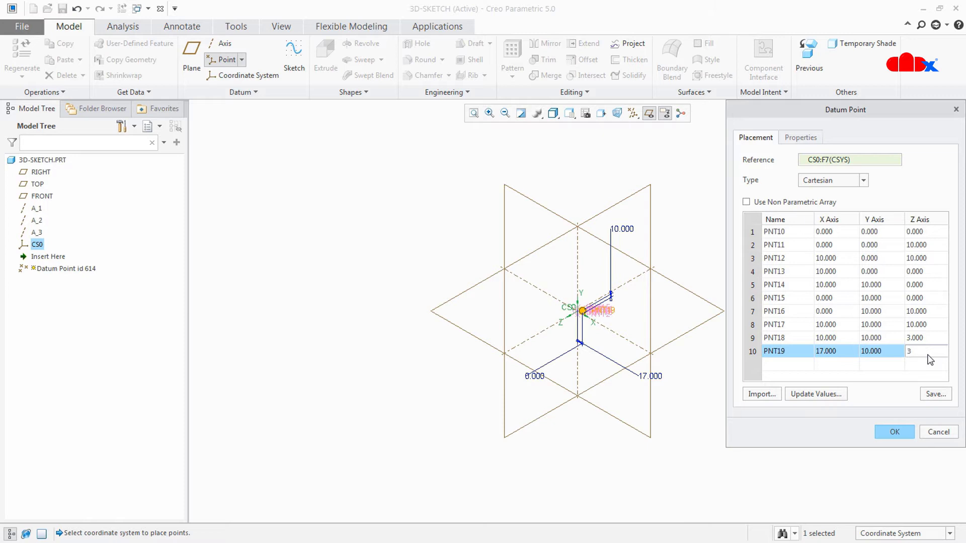
{"action": "left_click", "coordinate": [880, 432]}
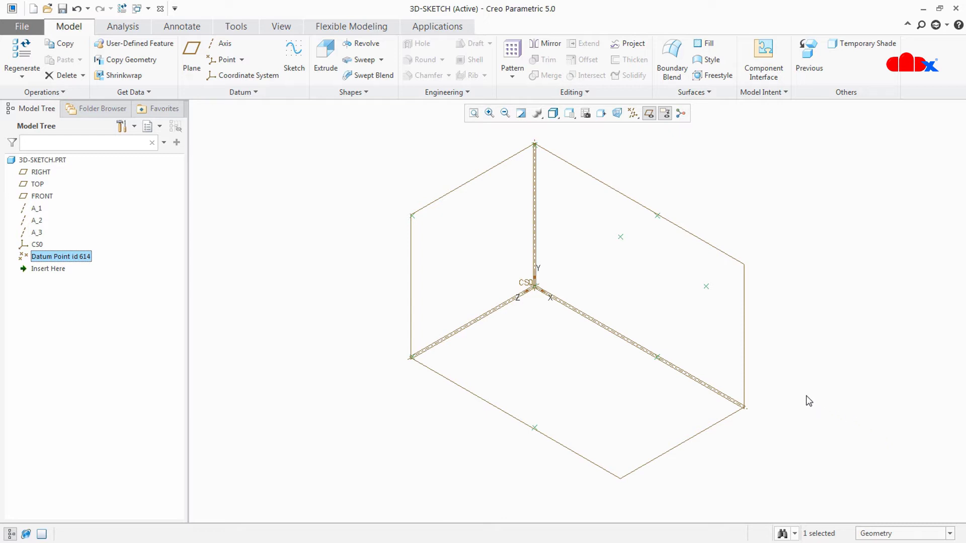
Hide the datum axes, coordinate systems and planes so that only the datum points are displayed
{"action": "left_click", "coordinate": [633, 112]}
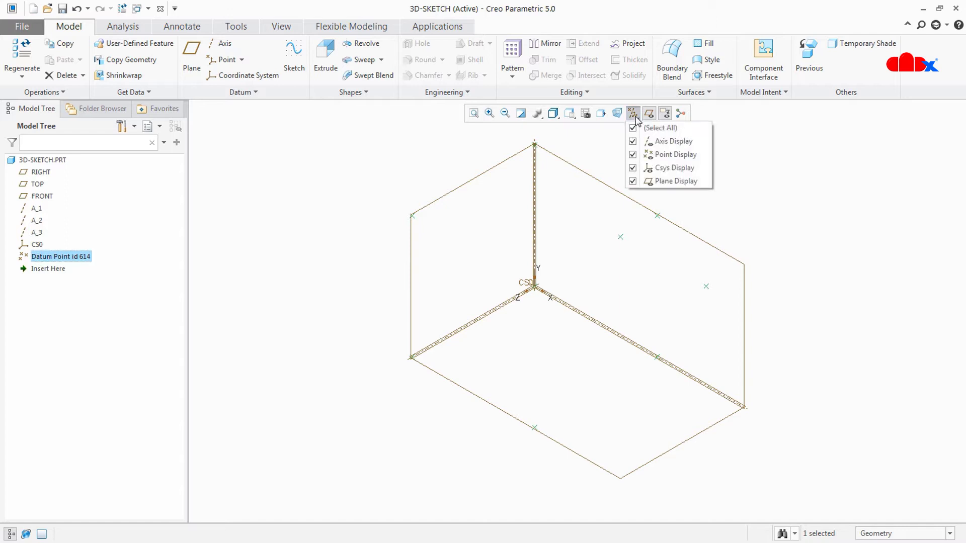
{"action": "left_click", "coordinate": [633, 128]}
{"action": "left_click", "coordinate": [633, 154]}
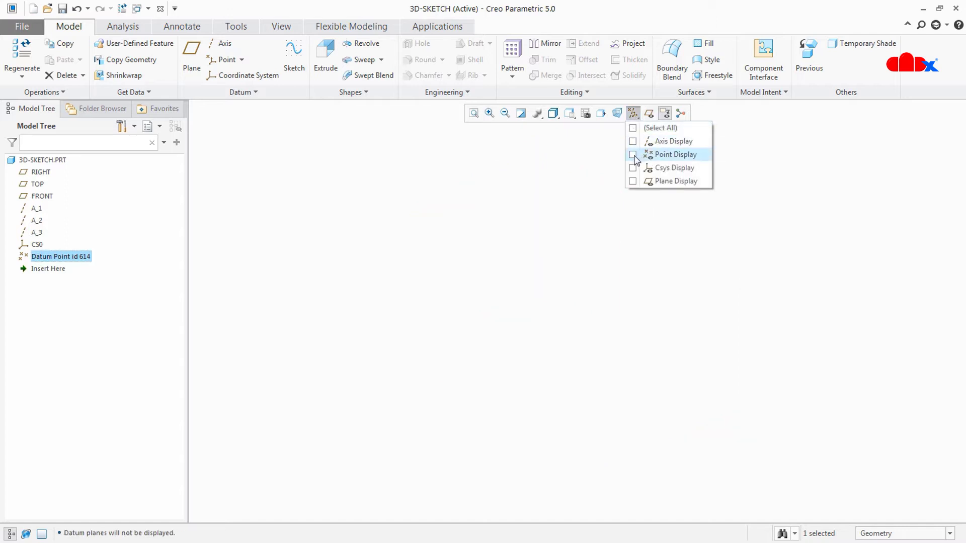
{"action": "middle_click_drag", "start_coordinate": [758, 365], "coordinate": [748, 348]}
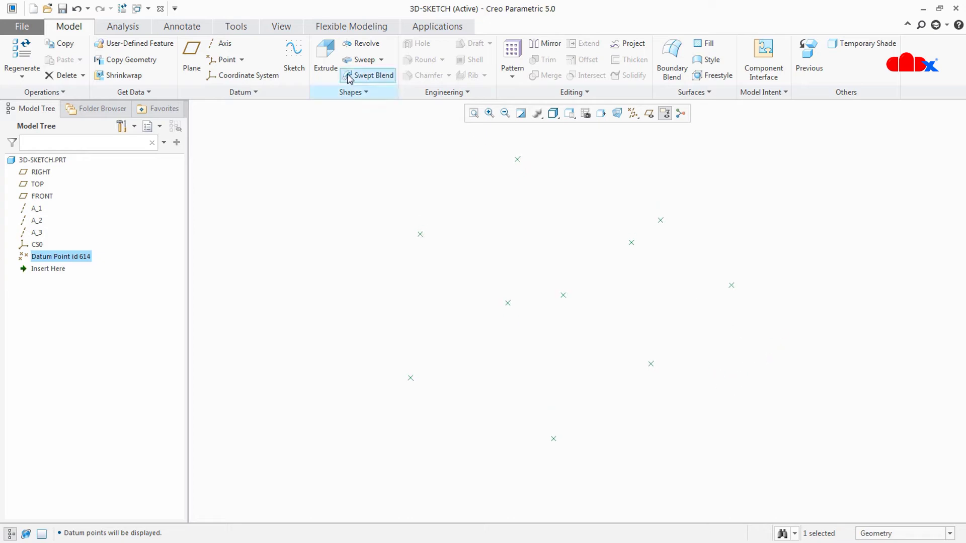
Turn on the name tags of the datum points and return the model to its default orientation
{"action": "left_click", "coordinate": [287, 31]}
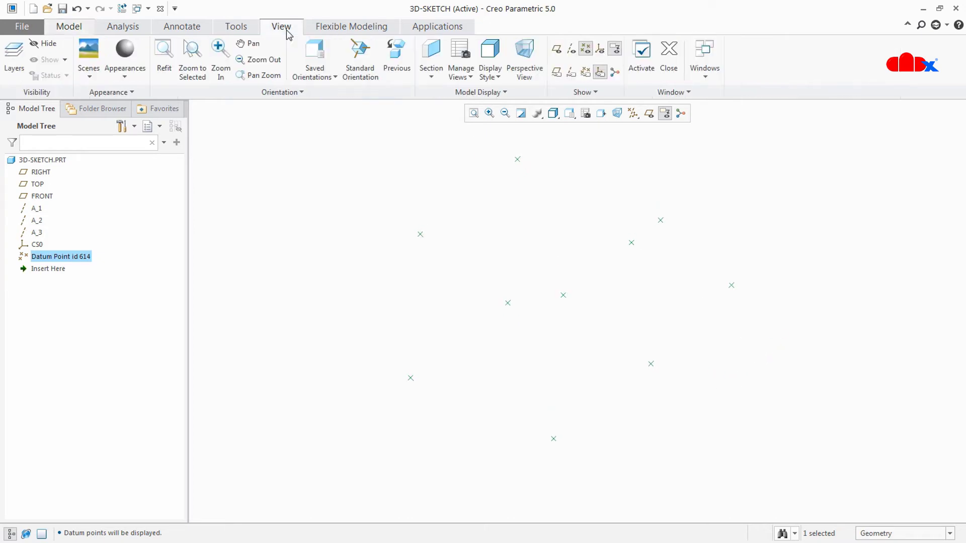
{"action": "left_click", "coordinate": [584, 76]}
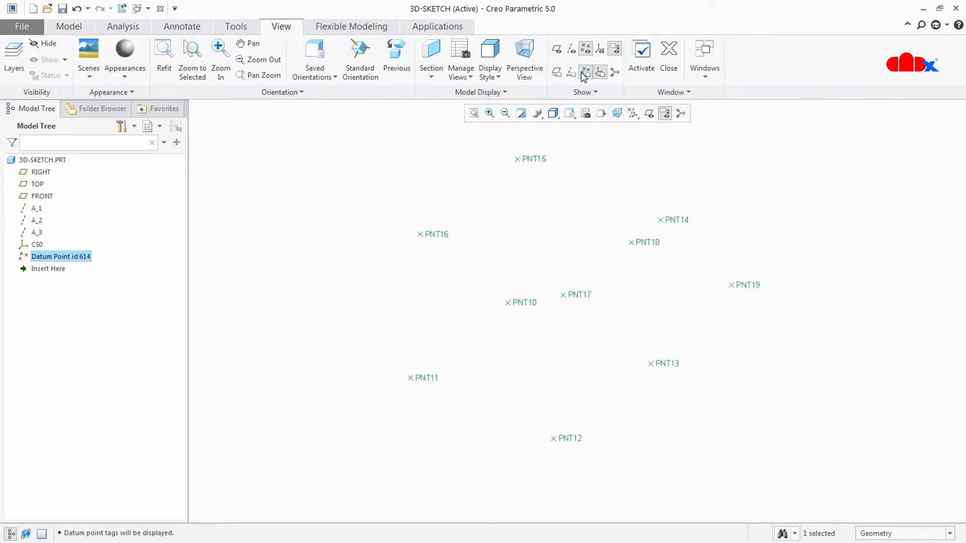
{"action": "mouse_move", "coordinate": [809, 235]}
{"action": "middle_mouse_down"}
{"action": "mouse_move", "coordinate": [810, 224]}
{"action": "mouse_move", "coordinate": [808, 240]}
{"action": "middle_mouse_up"}
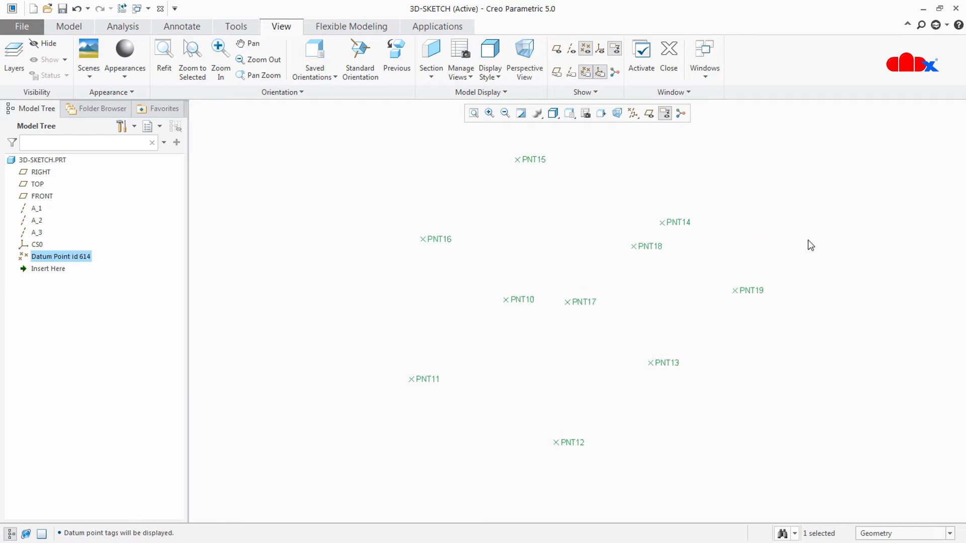
{"action": "key", "text": "ctrl+d"}
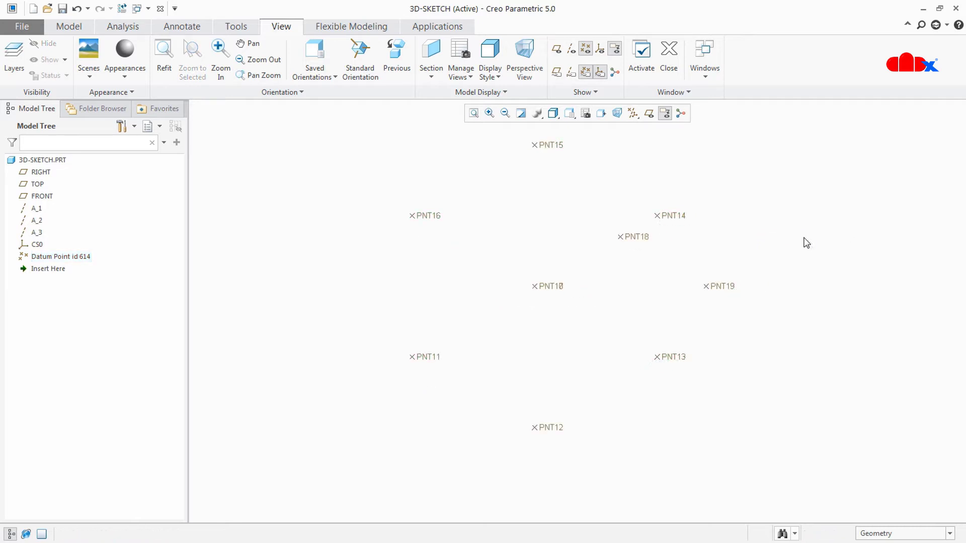
{"action": "left_click", "coordinate": [74, 31]}
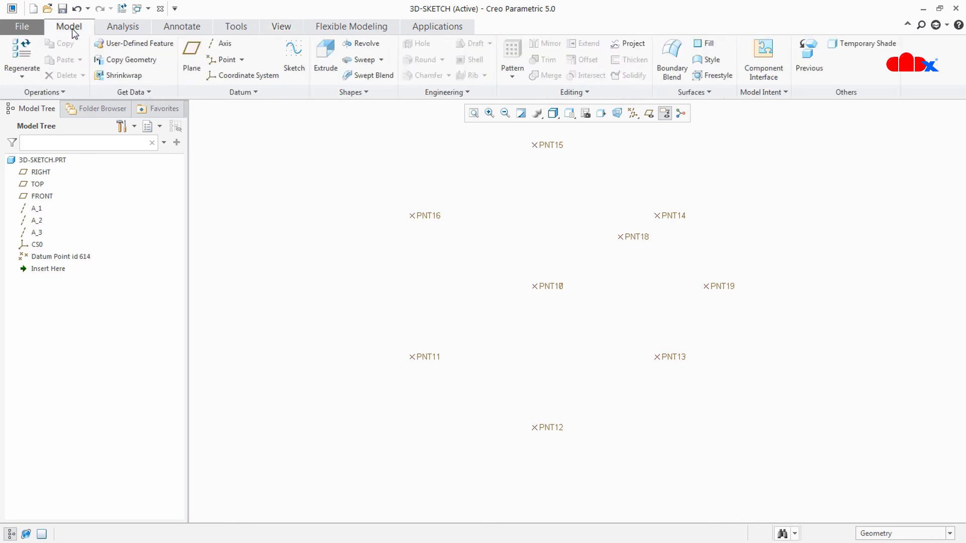
{"action": "left_click", "coordinate": [268, 96]}
{"action": "mouse_move", "coordinate": [268, 106]}
{"action": "left_click", "coordinate": [355, 107]}
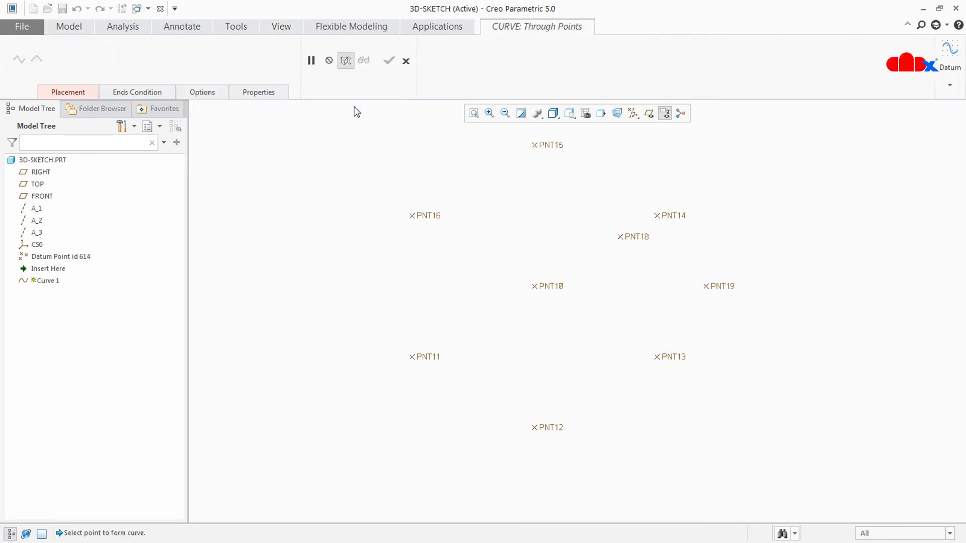
{"action": "middle_click_drag", "start_coordinate": [519, 239], "coordinate": [530, 265]}
{"action": "left_click", "coordinate": [539, 248]}
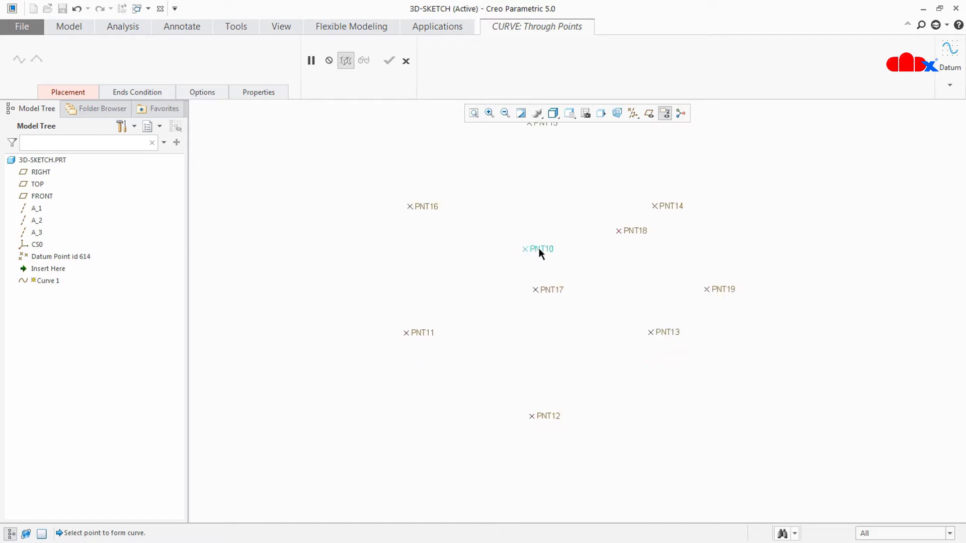
{"action": "left_click", "coordinate": [414, 332]}
{"action": "left_click", "coordinate": [548, 416]}
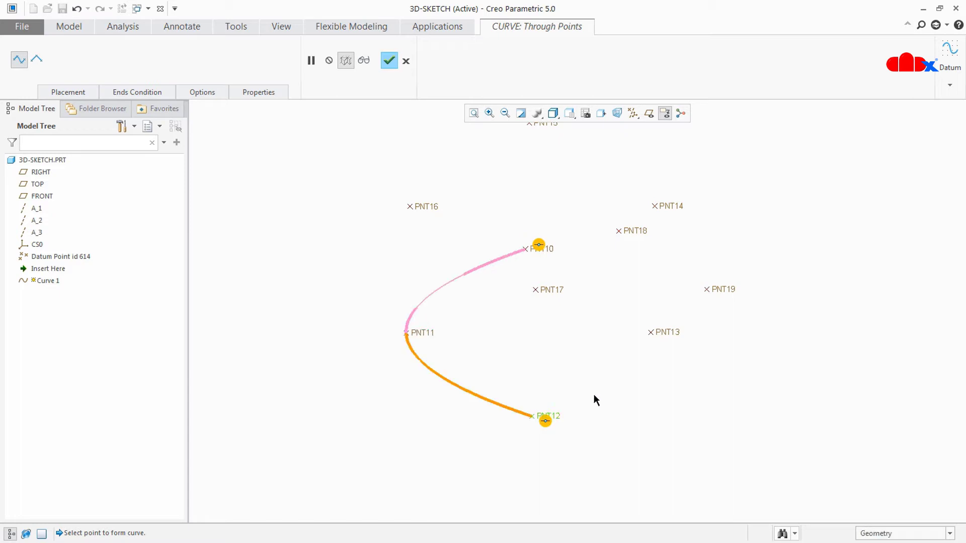
{"action": "left_click", "coordinate": [661, 331]}
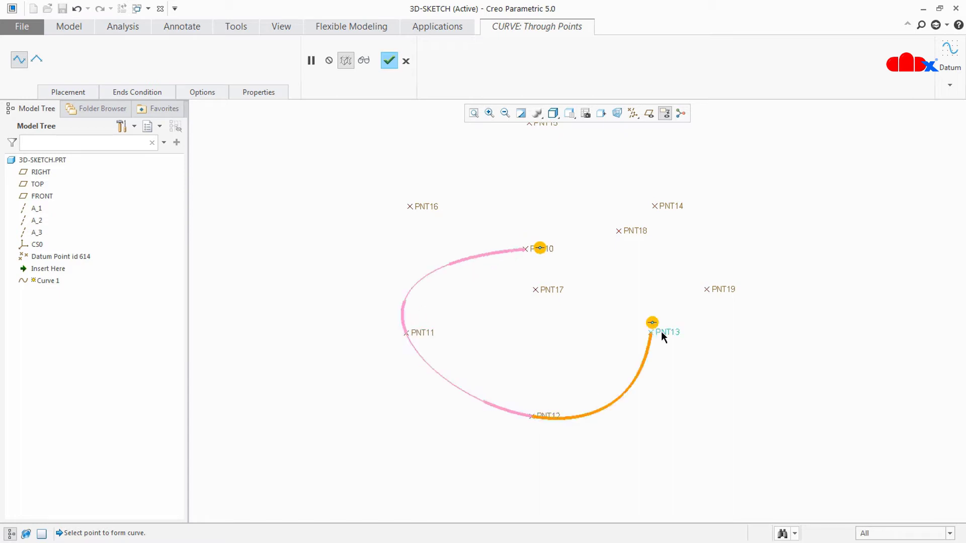
{"action": "left_click", "coordinate": [669, 206]}
{"action": "middle_click_drag", "start_coordinate": [657, 242], "coordinate": [626, 230]}
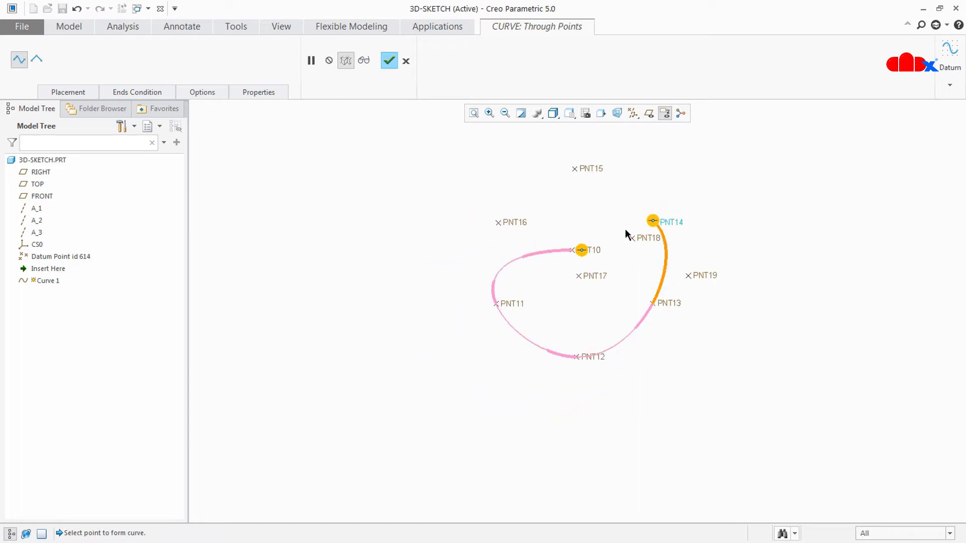
{"action": "left_click", "coordinate": [578, 169]}
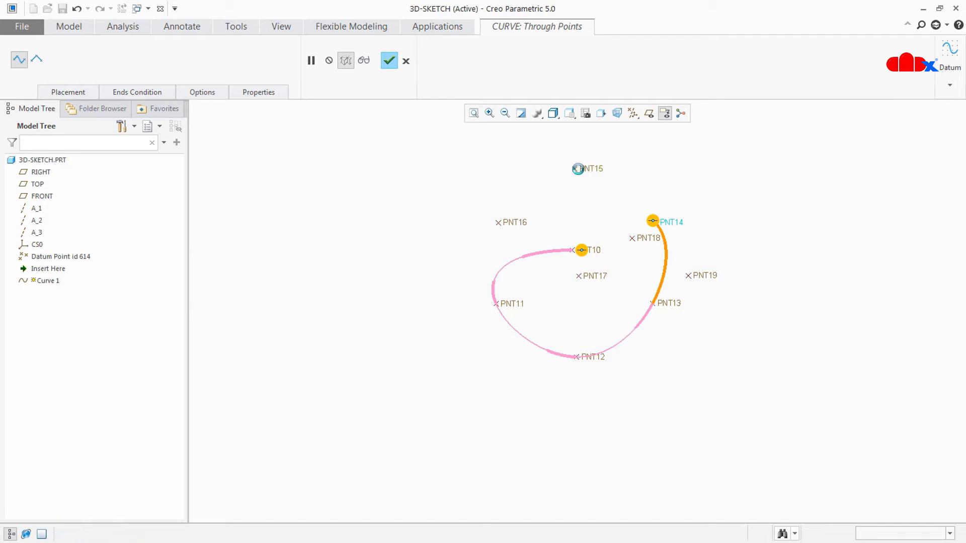
{"action": "left_click", "coordinate": [510, 225]}
{"action": "left_click", "coordinate": [600, 273]}
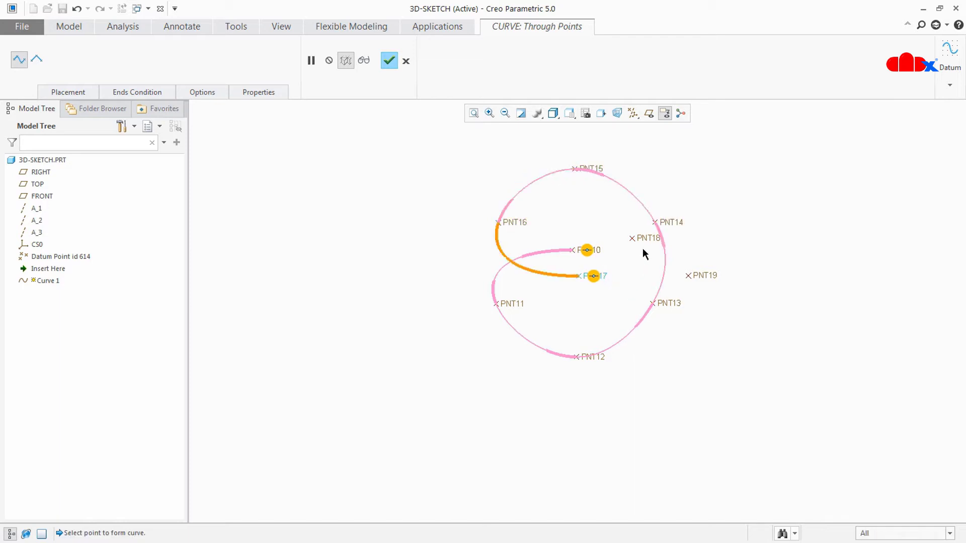
{"action": "left_click", "coordinate": [651, 241]}
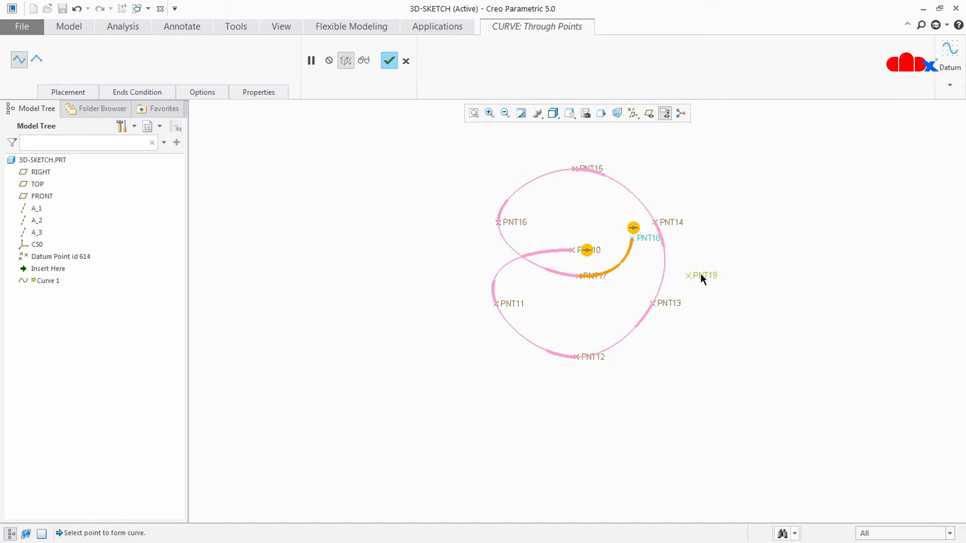
{"action": "left_click", "coordinate": [702, 276]}
{"action": "mouse_move", "coordinate": [707, 294]}
{"action": "middle_mouse_down"}
{"action": "mouse_move", "coordinate": [714, 272]}
{"action": "mouse_move", "coordinate": [690, 302]}
{"action": "middle_mouse_up"}
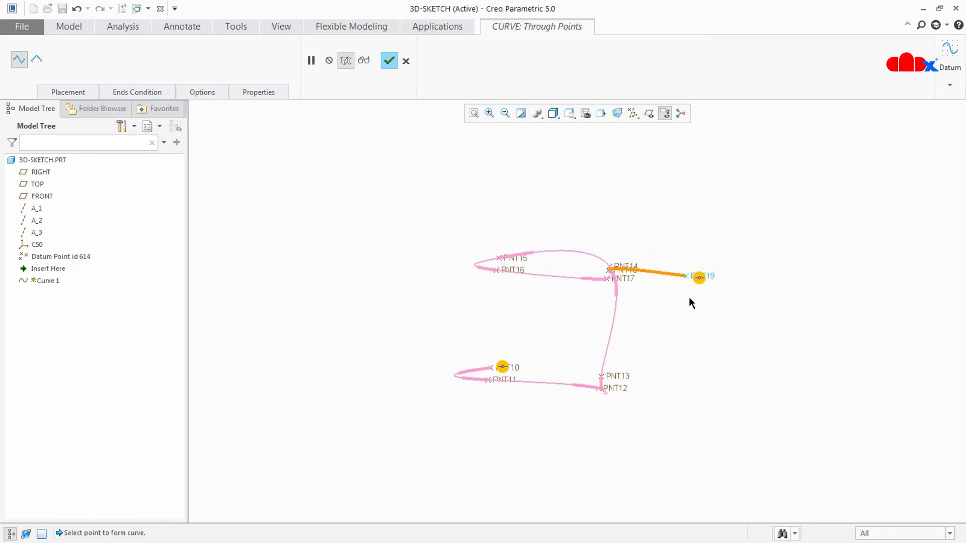
{"action": "middle_click_drag", "start_coordinate": [493, 323], "coordinate": [576, 424]}
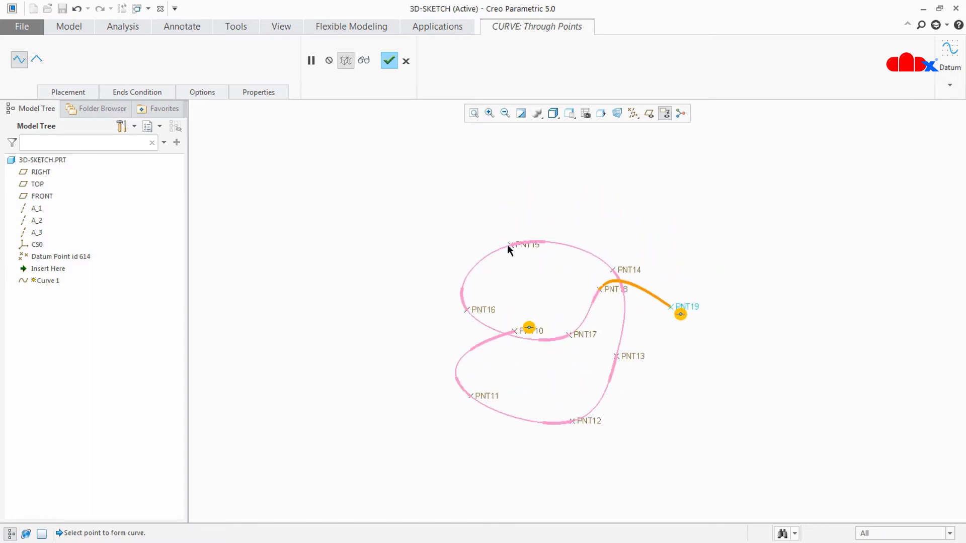
{"action": "left_click", "coordinate": [406, 61]}
{"action": "left_click", "coordinate": [493, 297]}
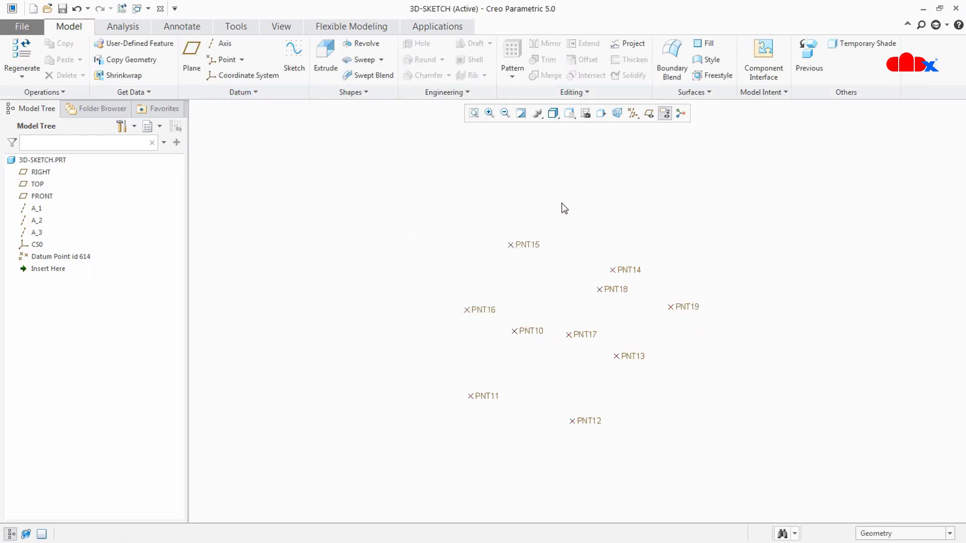
Start a curve through points from PNT10 to PNT11 and connect them with a straight line instead of a spline
{"action": "left_click", "coordinate": [217, 93]}
{"action": "mouse_move", "coordinate": [221, 107]}
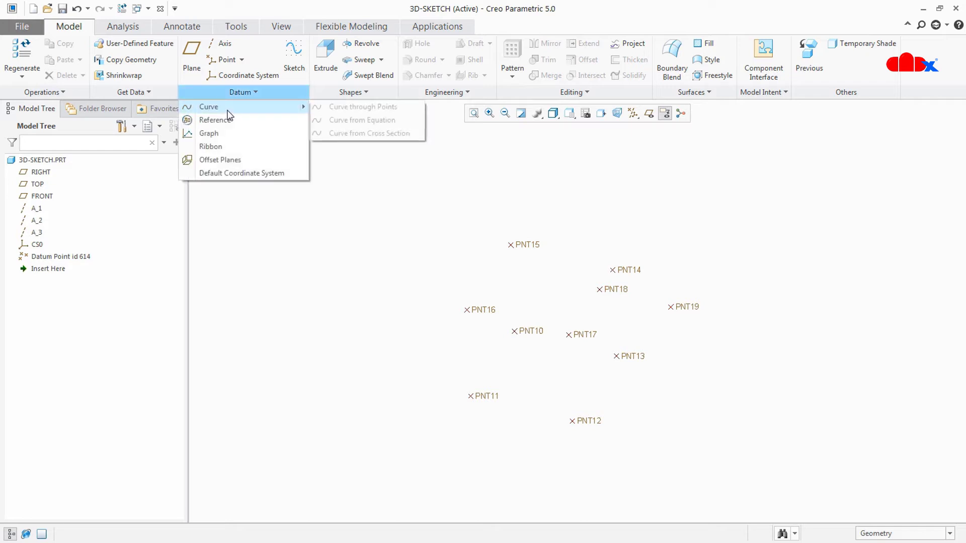
{"action": "left_click", "coordinate": [333, 108]}
{"action": "middle_click_drag", "start_coordinate": [543, 202], "coordinate": [567, 266]}
{"action": "left_click", "coordinate": [556, 325]}
{"action": "middle_click_drag", "start_coordinate": [593, 361], "coordinate": [601, 383]}
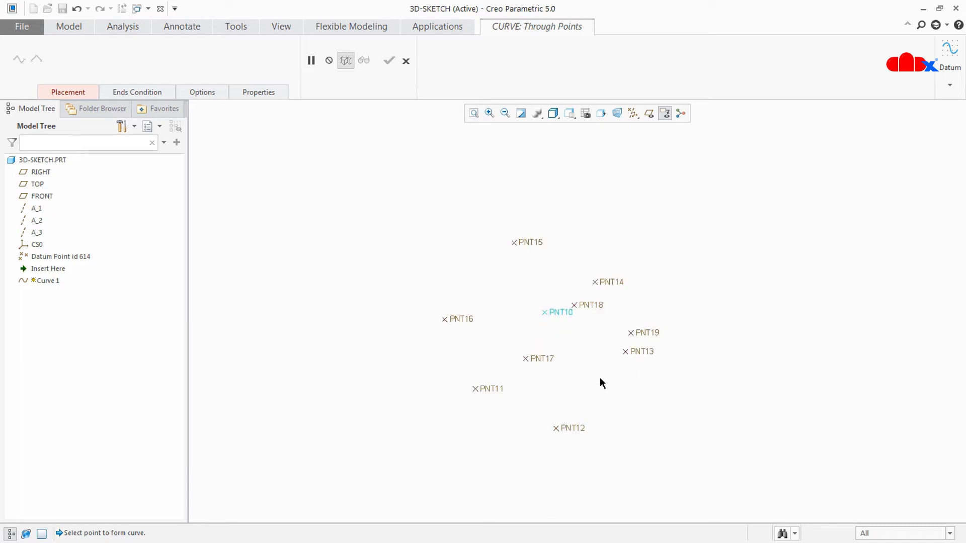
{"action": "left_click", "coordinate": [491, 388]}
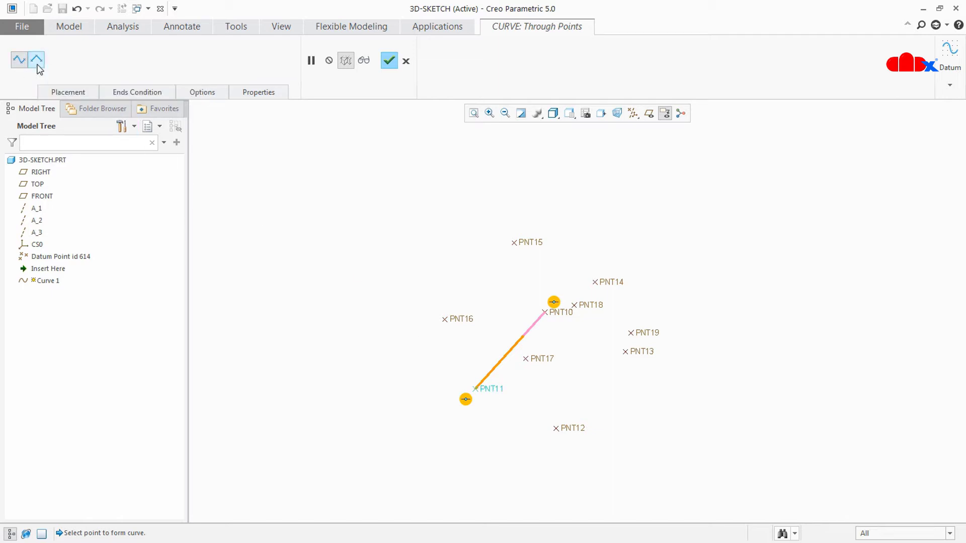
{"action": "left_click", "coordinate": [68, 92]}
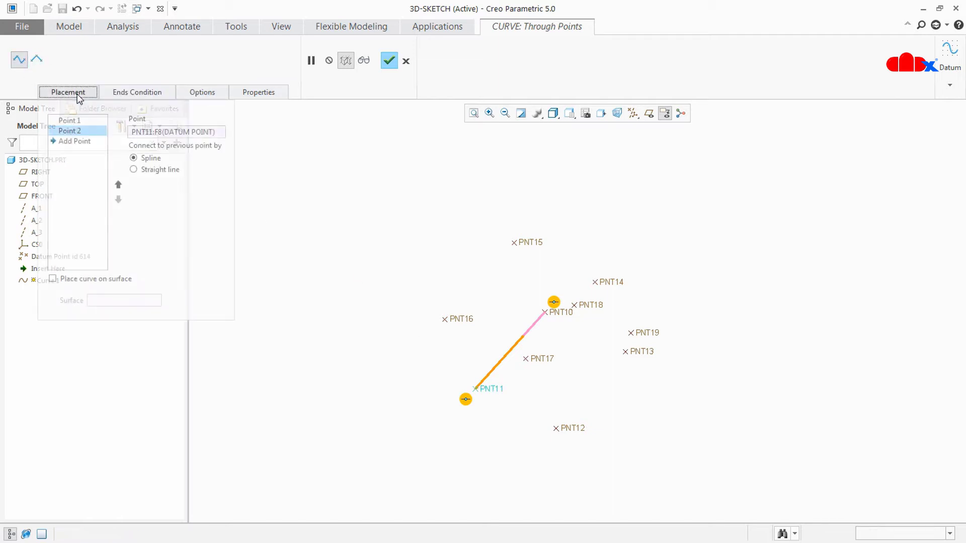
{"action": "left_click", "coordinate": [134, 170]}
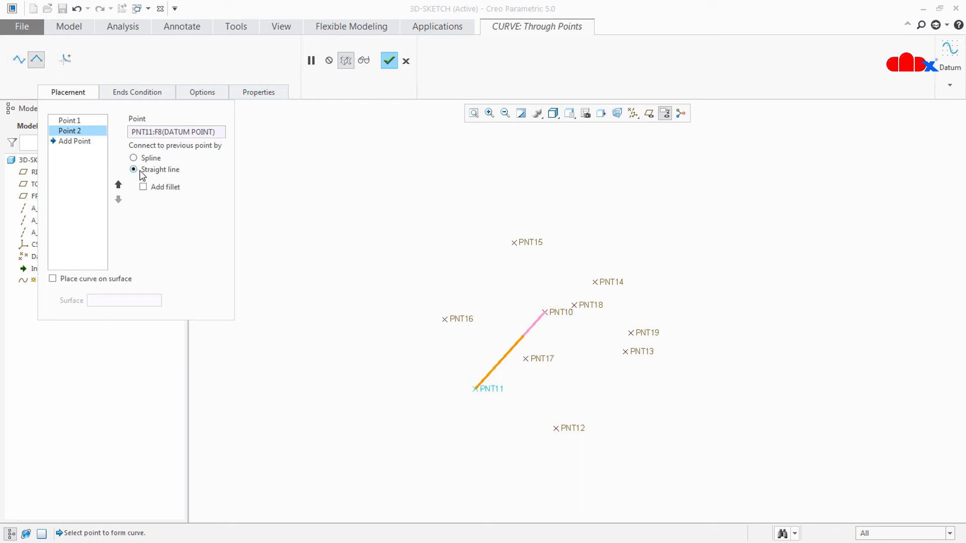
Continue the curve with straight lines through PNT12, PNT13, PNT14, PNT15, PNT16 and PNT17 in that order
{"action": "left_click", "coordinate": [566, 433]}
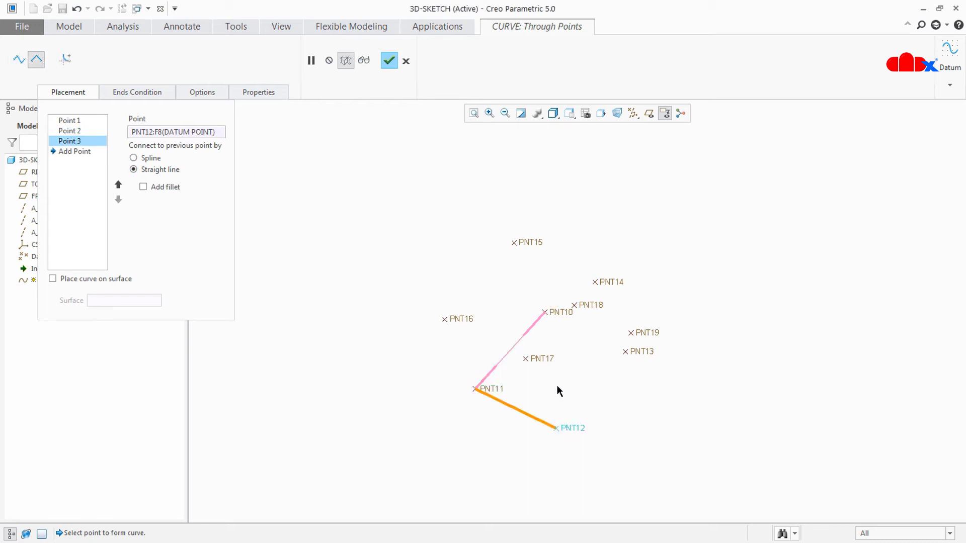
{"action": "left_click", "coordinate": [640, 353]}
{"action": "left_click", "coordinate": [605, 281]}
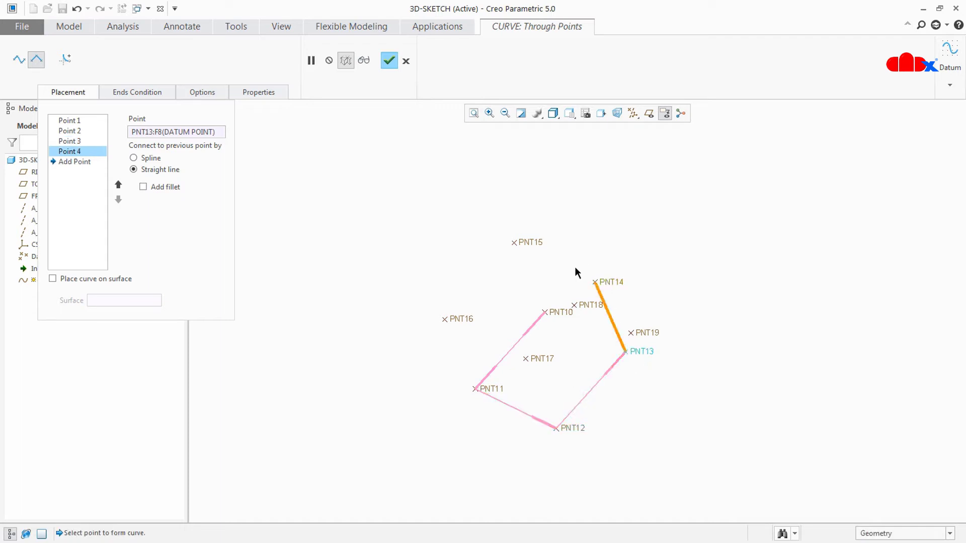
{"action": "left_click", "coordinate": [526, 241]}
{"action": "left_click", "coordinate": [455, 318]}
{"action": "left_click", "coordinate": [532, 357]}
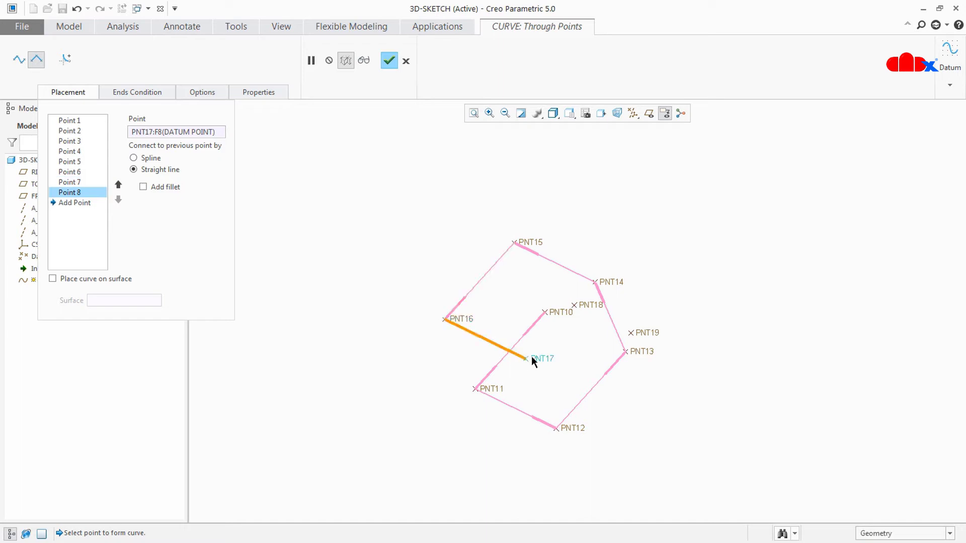
Finish the curve with straight lines through PNT18 and PNT19, and regenerate the model
{"action": "left_click", "coordinate": [593, 310]}
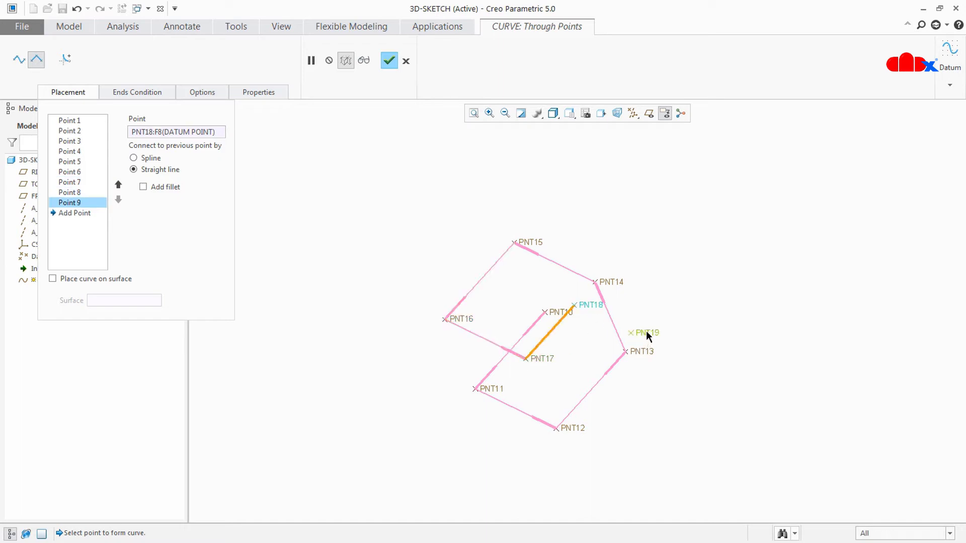
{"action": "left_click", "coordinate": [646, 333]}
{"action": "mouse_move", "coordinate": [640, 388]}
{"action": "middle_mouse_down"}
{"action": "mouse_move", "coordinate": [662, 345]}
{"action": "mouse_move", "coordinate": [639, 359]}
{"action": "mouse_move", "coordinate": [669, 382]}
{"action": "mouse_move", "coordinate": [647, 372]}
{"action": "mouse_move", "coordinate": [642, 391]}
{"action": "mouse_move", "coordinate": [624, 383]}
{"action": "middle_mouse_up"}
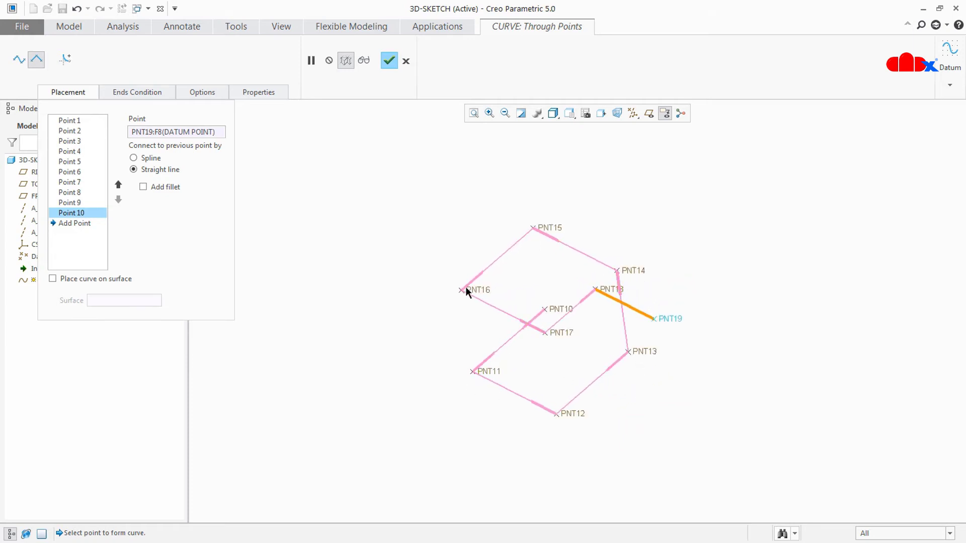
{"action": "mouse_move", "coordinate": [647, 328]}
{"action": "middle_mouse_down"}
{"action": "mouse_move", "coordinate": [651, 355]}
{"action": "mouse_move", "coordinate": [555, 271]}
{"action": "middle_mouse_up"}
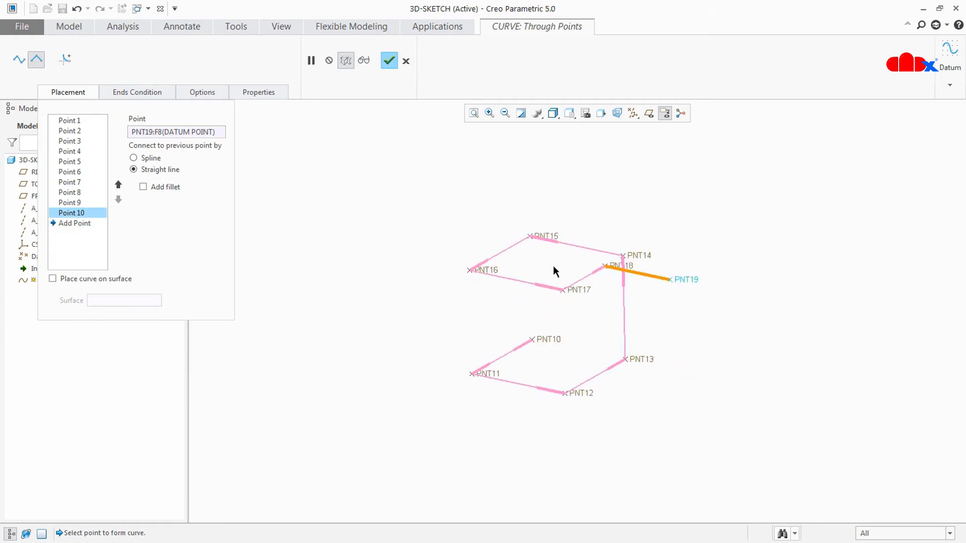
{"action": "left_click", "coordinate": [390, 61]}
{"action": "middle_click_drag", "start_coordinate": [673, 409], "coordinate": [635, 429]}
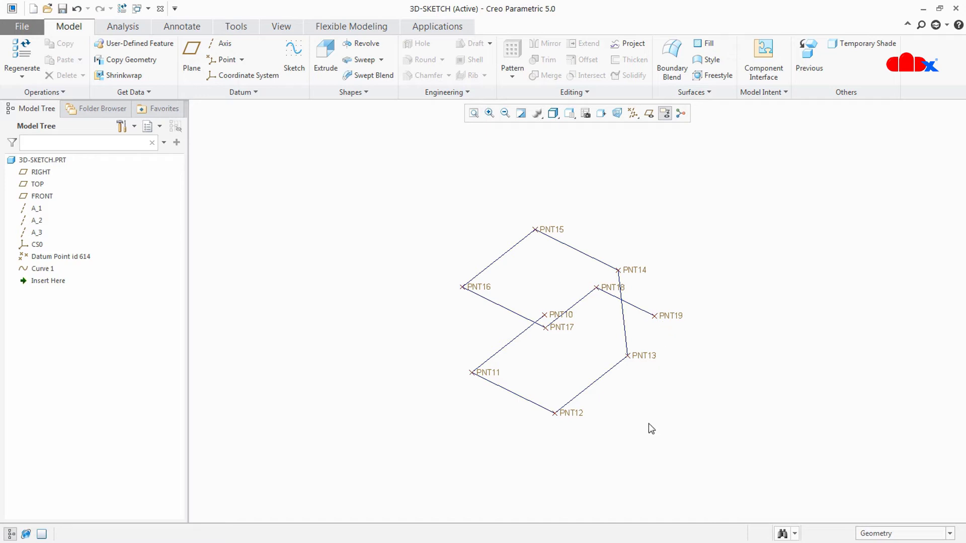
{"action": "key", "text": "ctrl+g"}
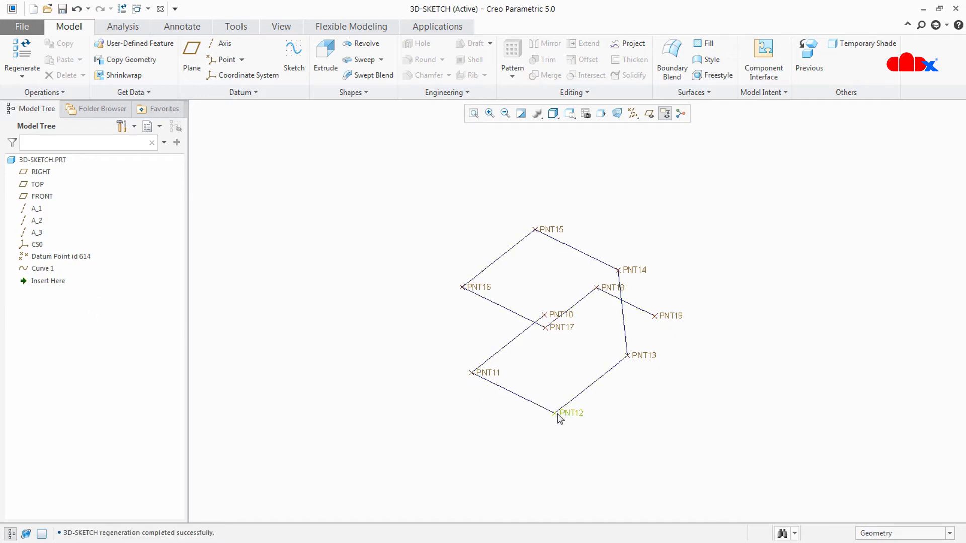
Roll the model back to before Curve 1 and start a new curve through points from PNT10 to PNT11
{"action": "left_click_drag", "start_coordinate": [38, 281], "coordinate": [43, 267]}
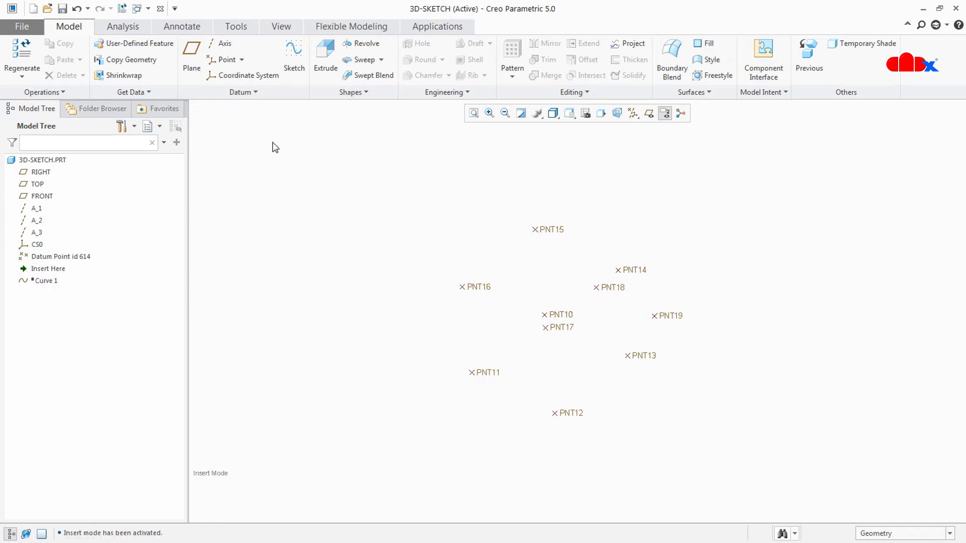
{"action": "left_click", "coordinate": [247, 94]}
{"action": "mouse_move", "coordinate": [251, 107]}
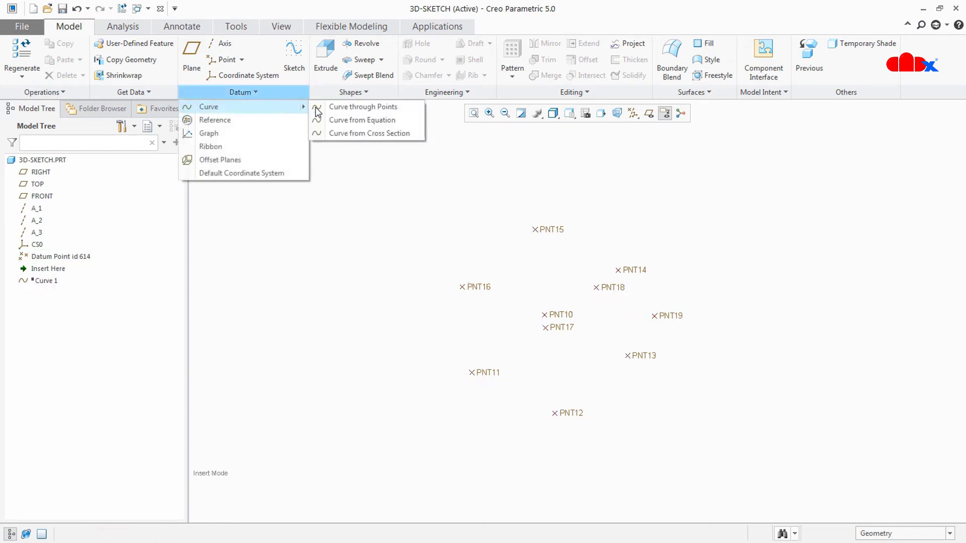
{"action": "left_click", "coordinate": [341, 111]}
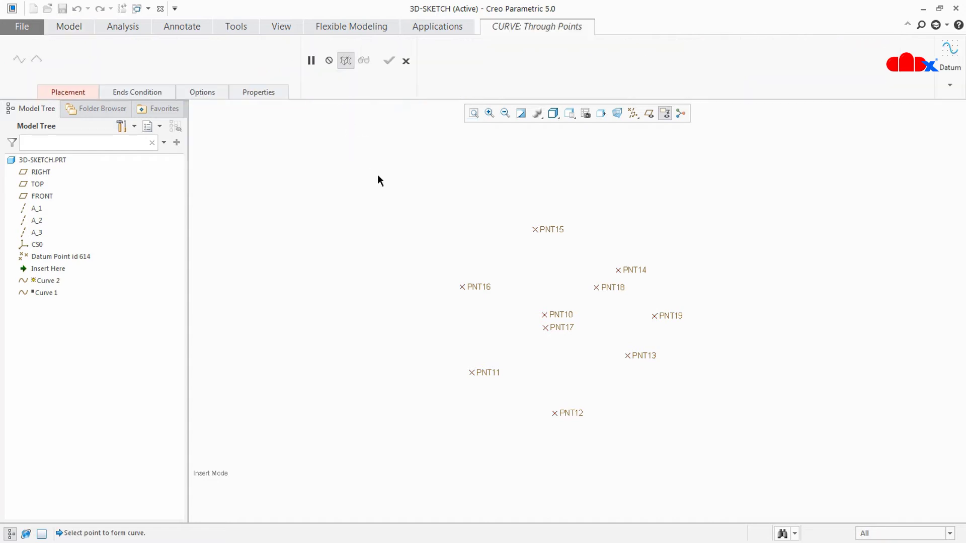
{"action": "middle_click_drag", "start_coordinate": [596, 316], "coordinate": [596, 332]}
{"action": "left_click", "coordinate": [552, 296]}
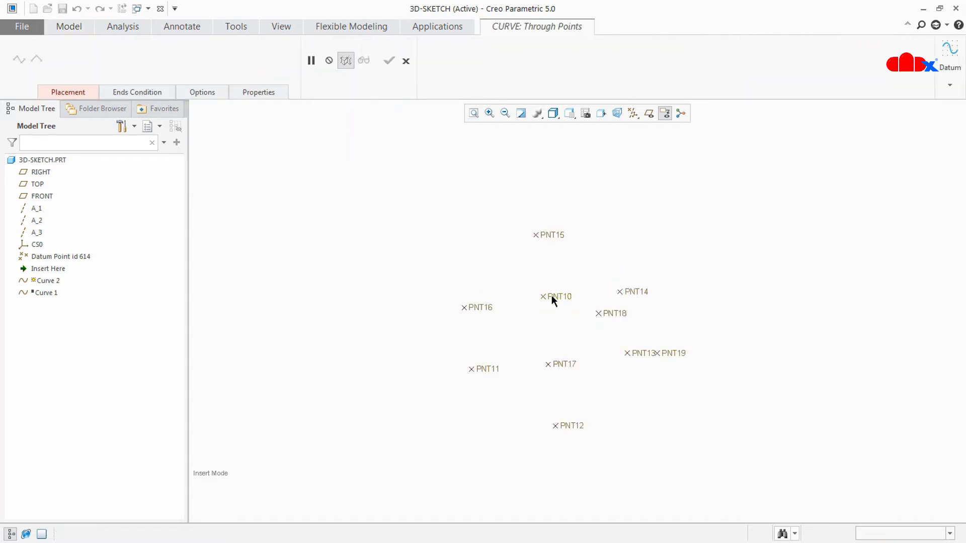
{"action": "left_click", "coordinate": [486, 370]}
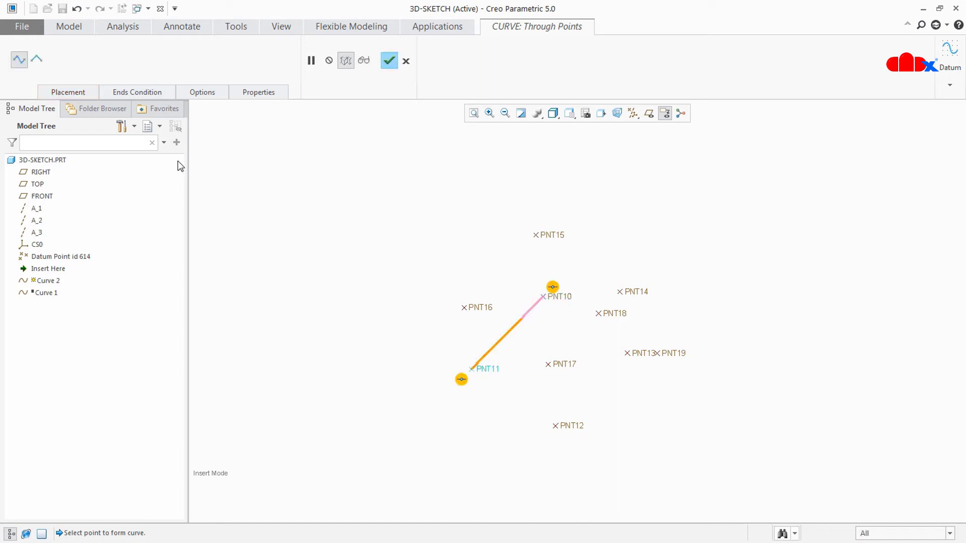
Connect PNT11 to the previous point with a straight line and add a fillet of radius 2
{"action": "left_click", "coordinate": [37, 62]}
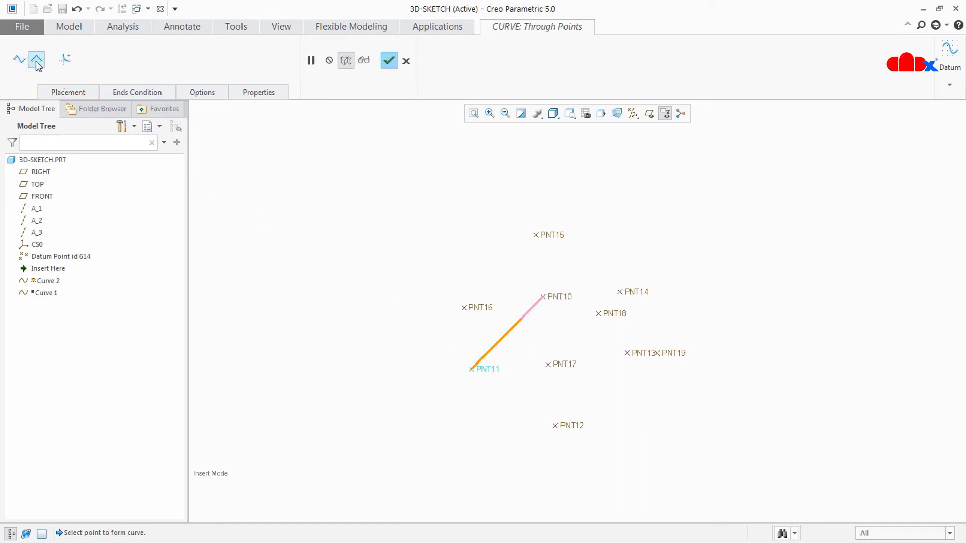
{"action": "left_click", "coordinate": [64, 61]}
{"action": "double_click", "coordinate": [122, 62]}
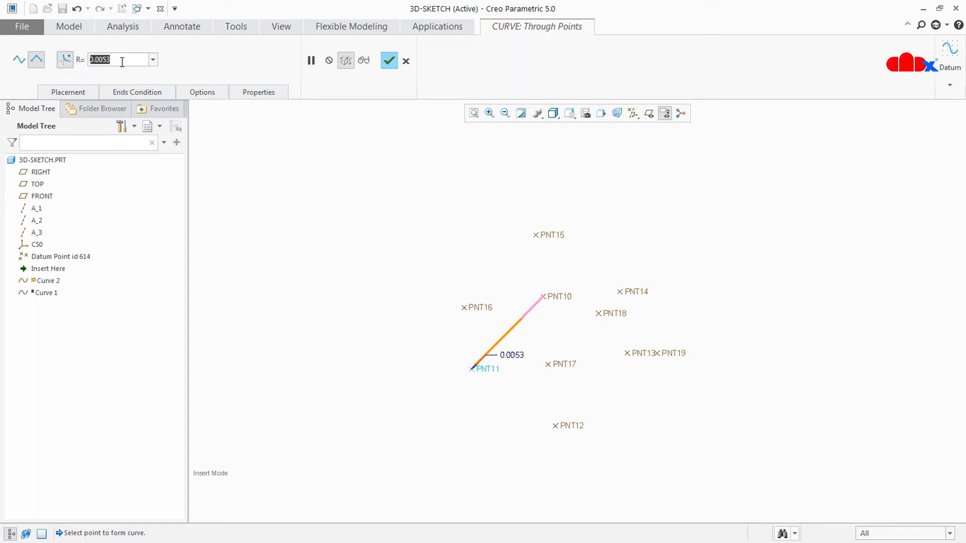
{"action": "type", "text": "2"}
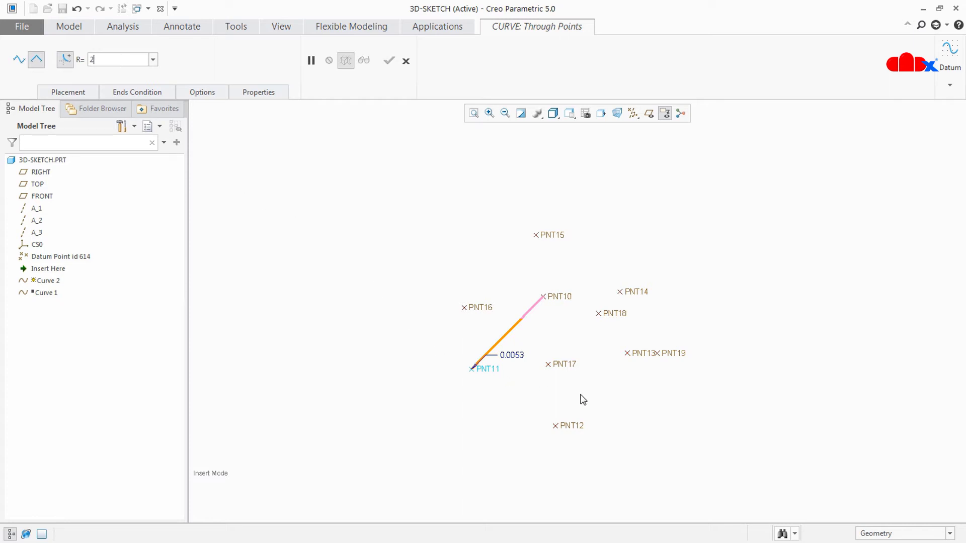
Continue the filleted curve through PNT12, PNT13, PNT14, PNT15 and PNT16 in that order
{"action": "left_click", "coordinate": [574, 425]}
{"action": "left_click", "coordinate": [573, 427]}
{"action": "middle_click_drag", "start_coordinate": [574, 427], "coordinate": [623, 380]}
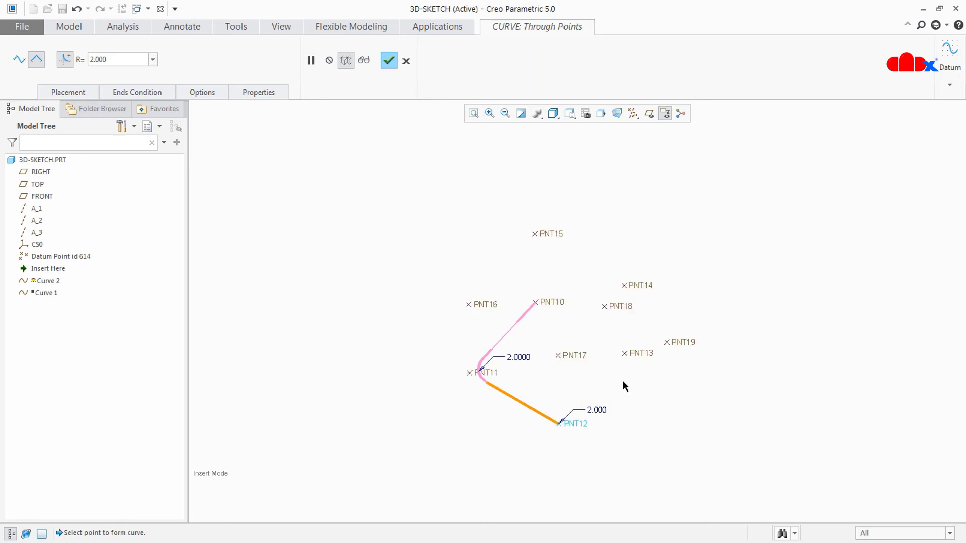
{"action": "left_click", "coordinate": [649, 357]}
{"action": "left_click", "coordinate": [637, 284]}
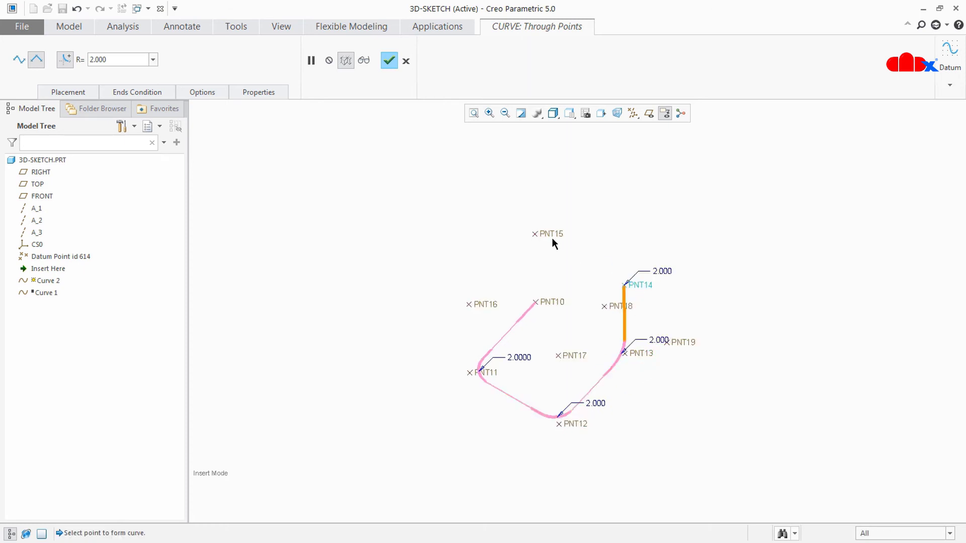
{"action": "left_click", "coordinate": [551, 234]}
{"action": "left_click", "coordinate": [489, 306]}
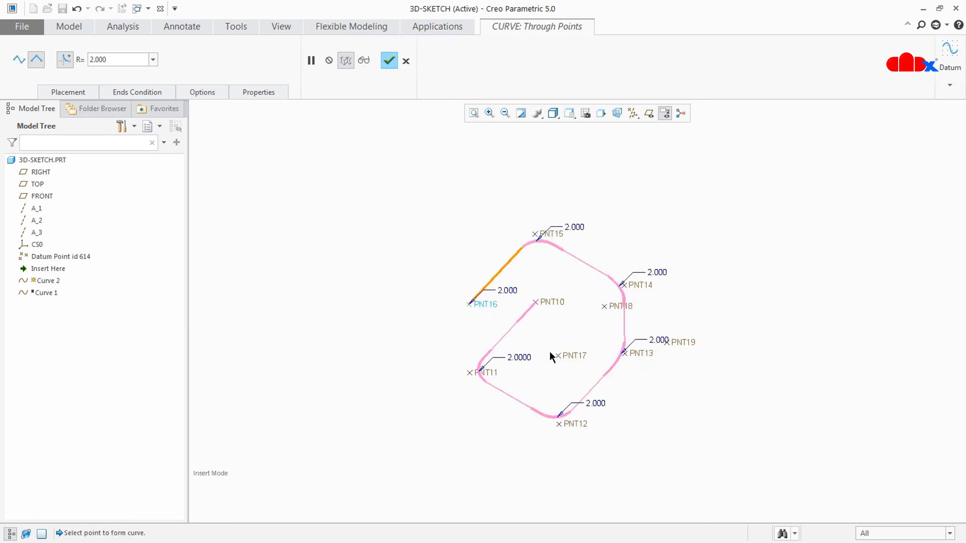
Extend the filleted curve through PNT17, PNT18 and PNT19 in that order
{"action": "left_click", "coordinate": [578, 358]}
{"action": "middle_click_drag", "start_coordinate": [605, 327], "coordinate": [620, 304]}
{"action": "left_click", "coordinate": [611, 290]}
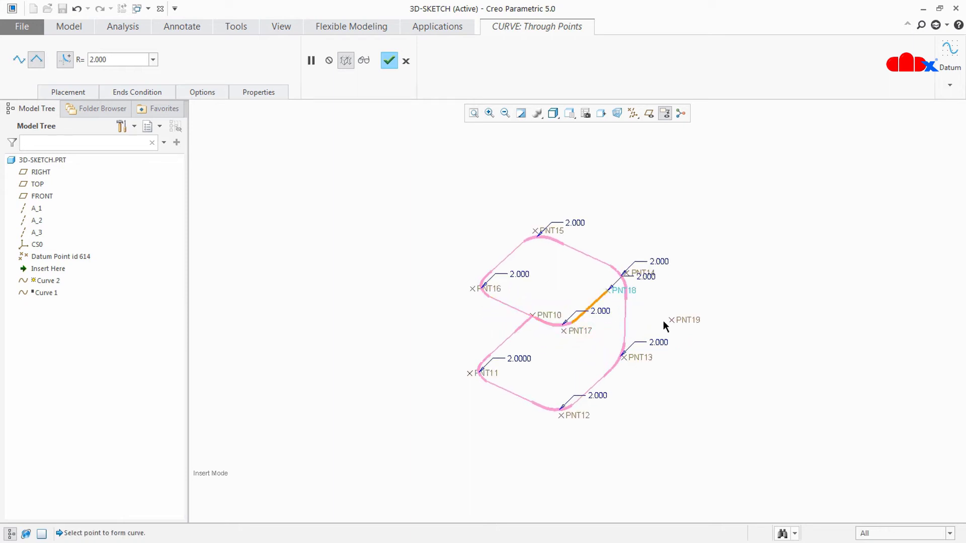
{"action": "left_click", "coordinate": [683, 322]}
{"action": "middle_click_drag", "start_coordinate": [681, 367], "coordinate": [535, 319]}
{"action": "mouse_move", "coordinate": [539, 397]}
{"action": "middle_mouse_down"}
{"action": "mouse_move", "coordinate": [526, 366]}
{"action": "mouse_move", "coordinate": [530, 386]}
{"action": "middle_mouse_up"}
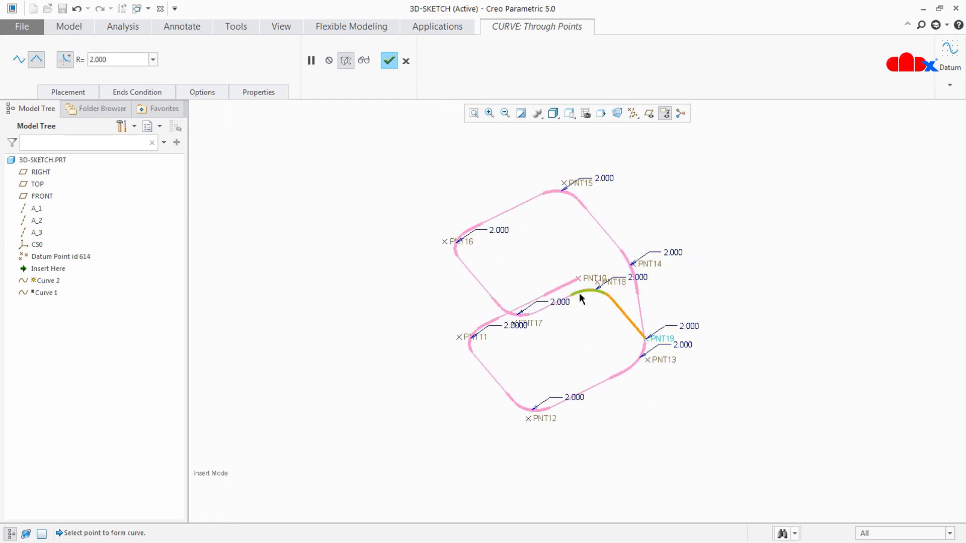
{"action": "middle_click_drag", "start_coordinate": [550, 332], "coordinate": [558, 326]}
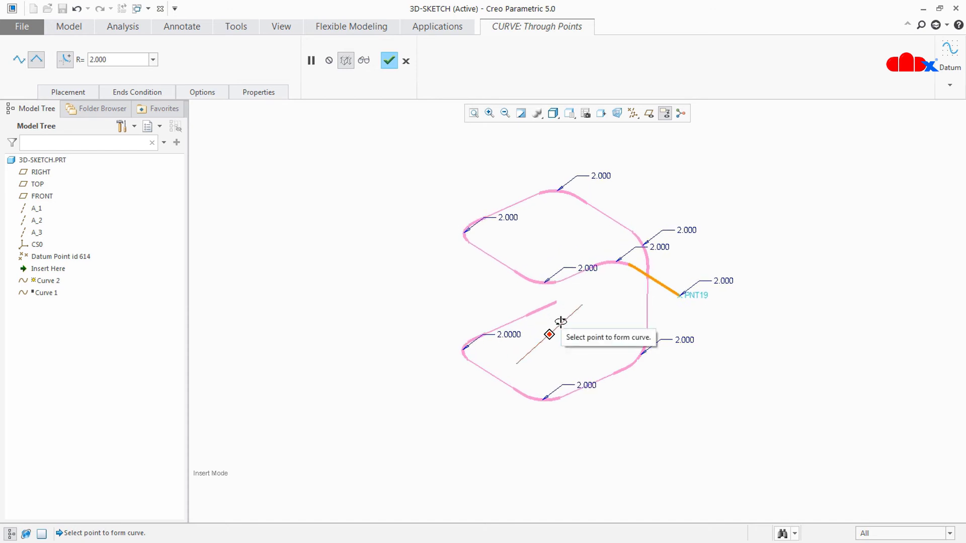
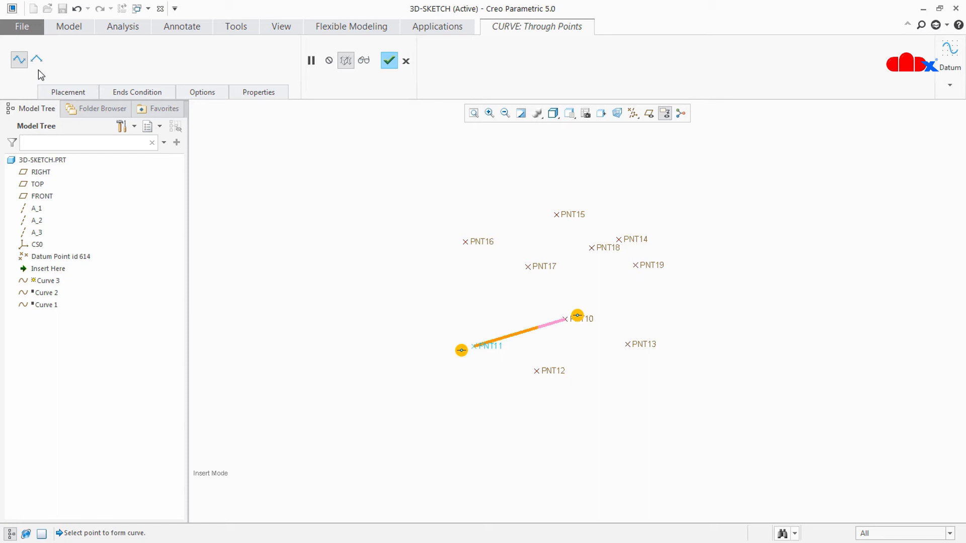
Give the new curve's PNT11 connection a straight line with a radius 2 fillet, not grouped with equal radius points
{"action": "left_click", "coordinate": [38, 63]}
{"action": "left_click", "coordinate": [65, 60]}
{"action": "double_click", "coordinate": [125, 59]}
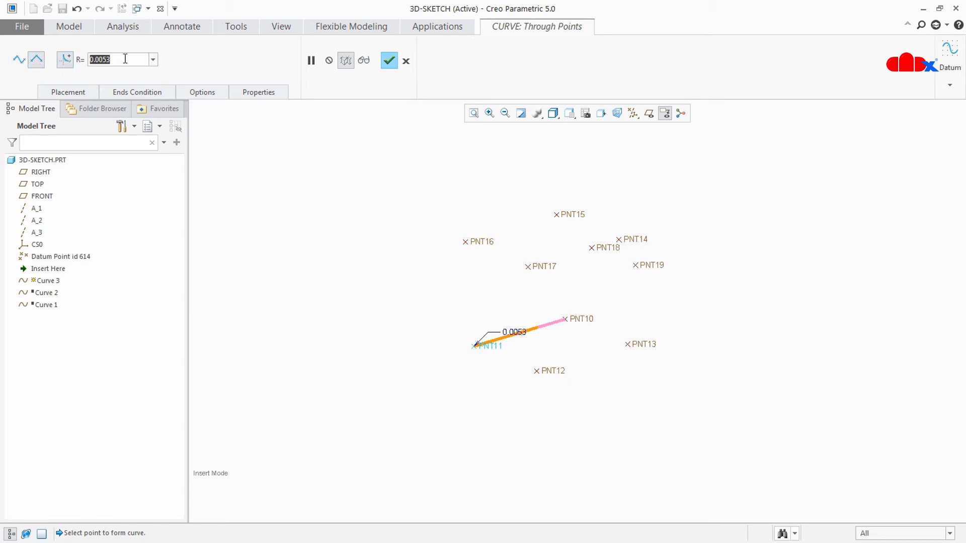
{"action": "type", "text": "2"}
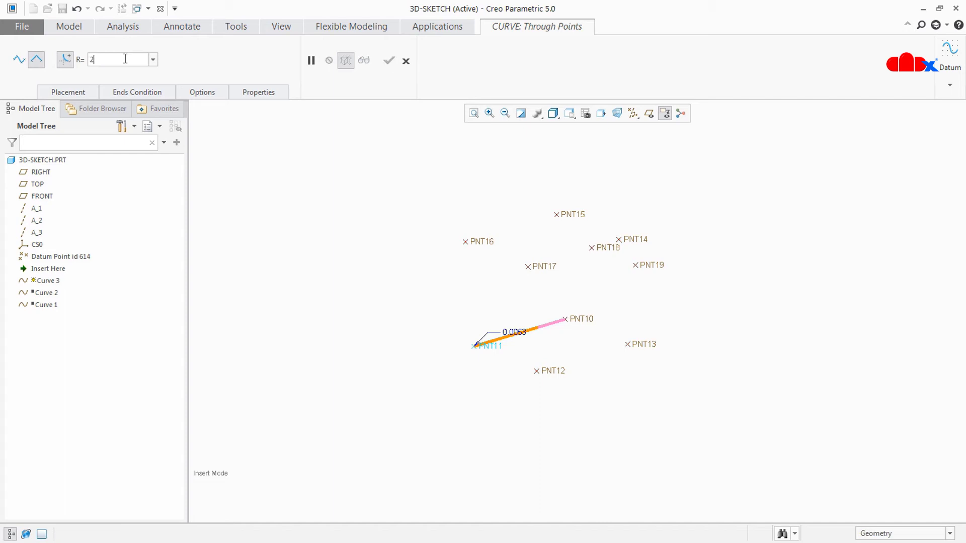
{"action": "left_click", "coordinate": [67, 93]}
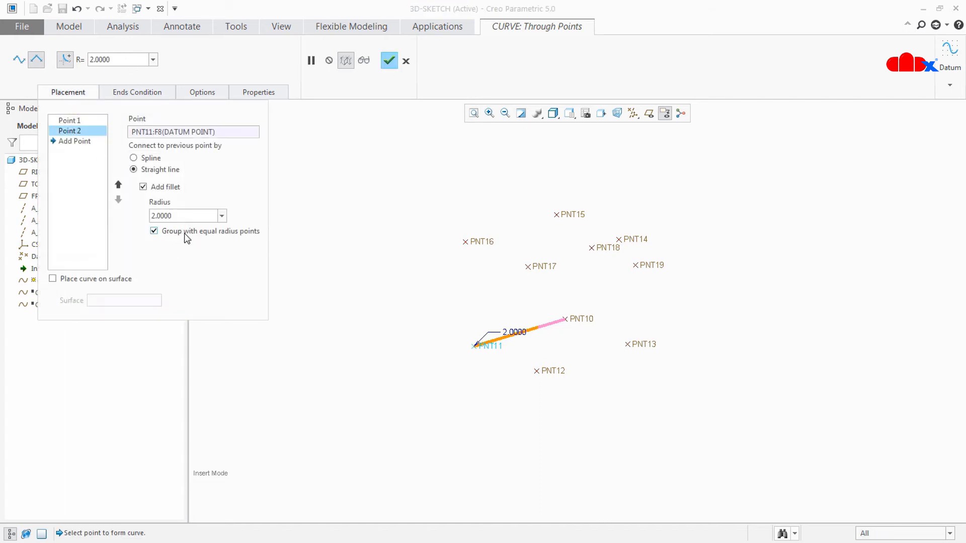
{"action": "left_click", "coordinate": [155, 232]}
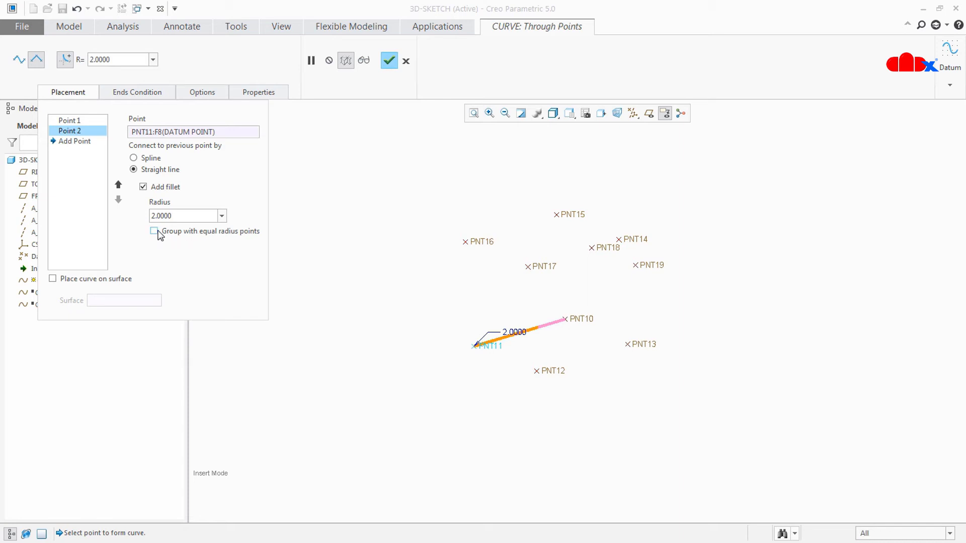
Continue the curve with individually filleted straight lines through PNT12, PNT13, PNT14, PNT15, PNT16, PNT17, PNT18 and PNT19 in that order
{"action": "left_click", "coordinate": [536, 371]}
{"action": "left_click", "coordinate": [641, 347]}
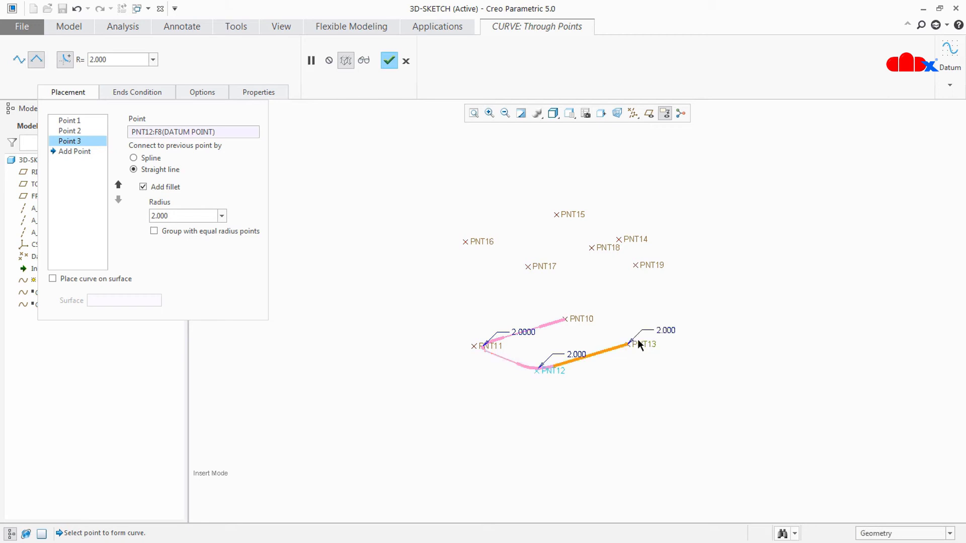
{"action": "left_click", "coordinate": [638, 238]}
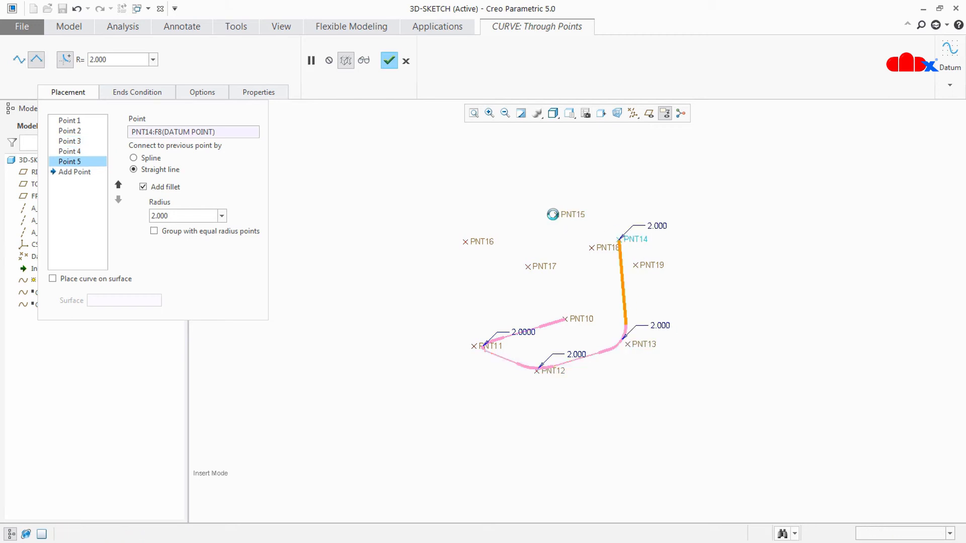
{"action": "left_click", "coordinate": [568, 217]}
{"action": "left_click", "coordinate": [475, 241]}
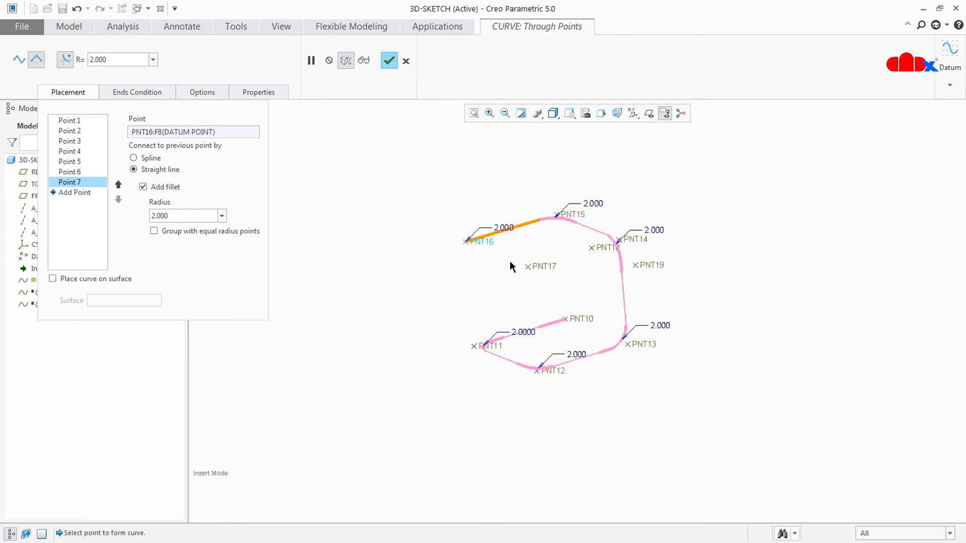
{"action": "left_click", "coordinate": [536, 266]}
{"action": "left_click", "coordinate": [600, 246]}
{"action": "left_click", "coordinate": [647, 266]}
{"action": "mouse_move", "coordinate": [647, 300]}
{"action": "middle_mouse_down"}
{"action": "mouse_move", "coordinate": [527, 442]}
{"action": "mouse_move", "coordinate": [587, 316]}
{"action": "mouse_move", "coordinate": [608, 366]}
{"action": "mouse_move", "coordinate": [611, 429]}
{"action": "mouse_move", "coordinate": [659, 383]}
{"action": "middle_mouse_up"}
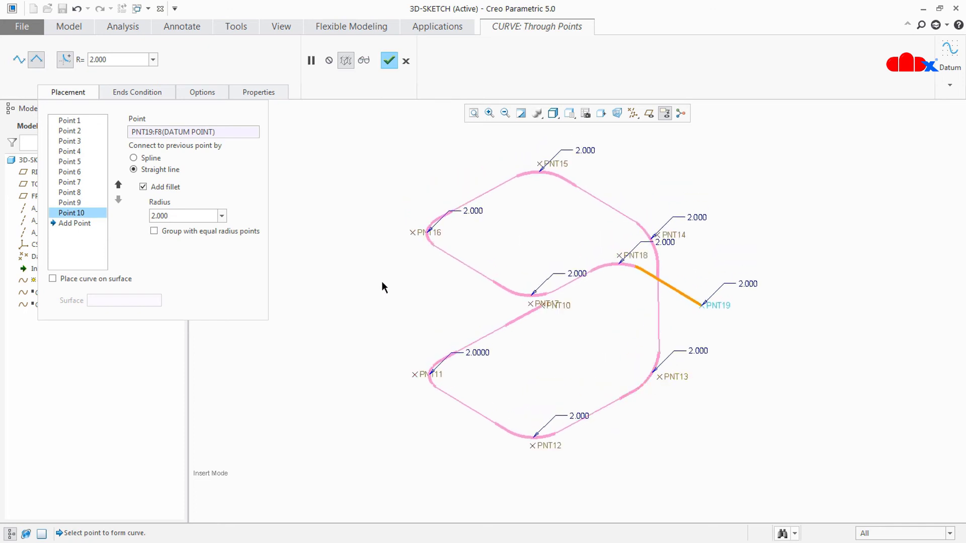
Set the fillet radius at PNT12 alone to 1
{"action": "left_click", "coordinate": [85, 95]}
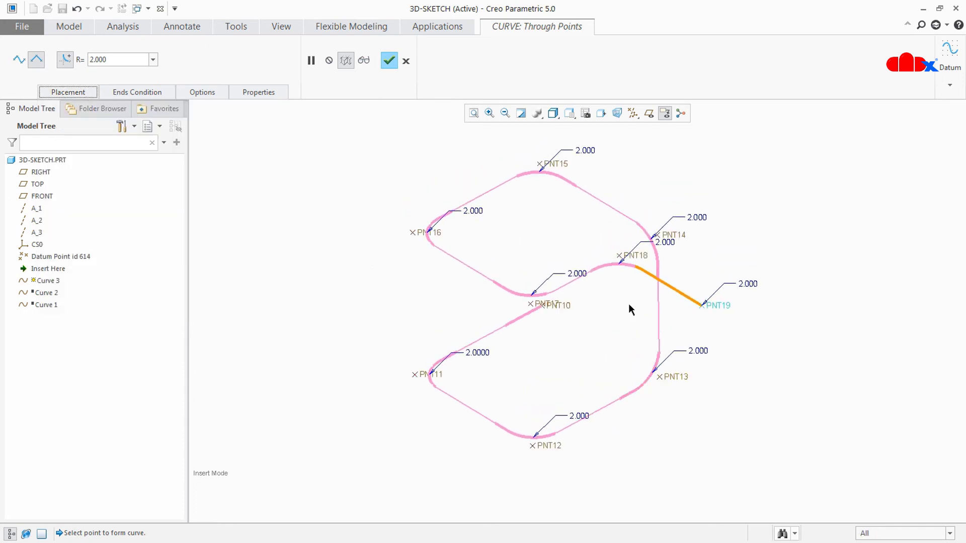
{"action": "double_click", "coordinate": [581, 417]}
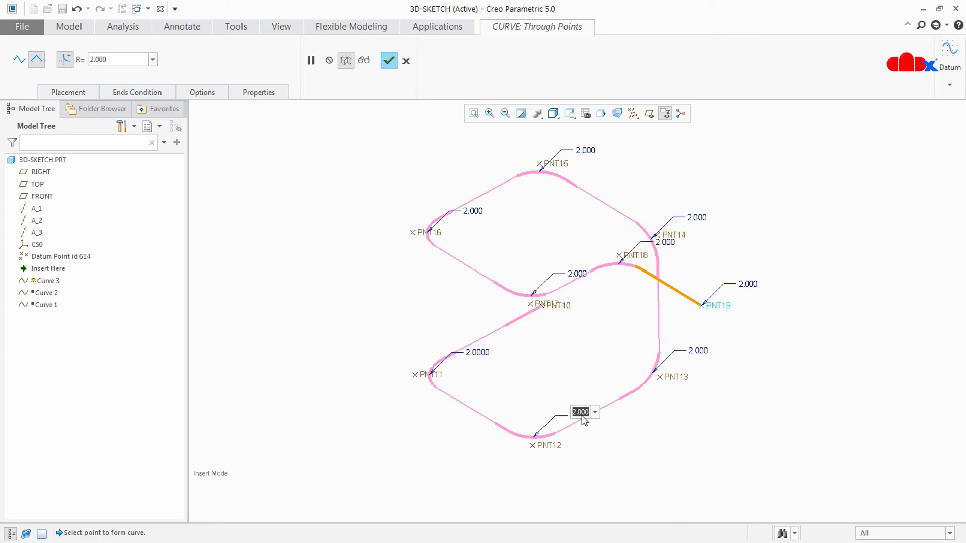
{"action": "type", "text": "1"}
{"action": "key", "text": "Return"}
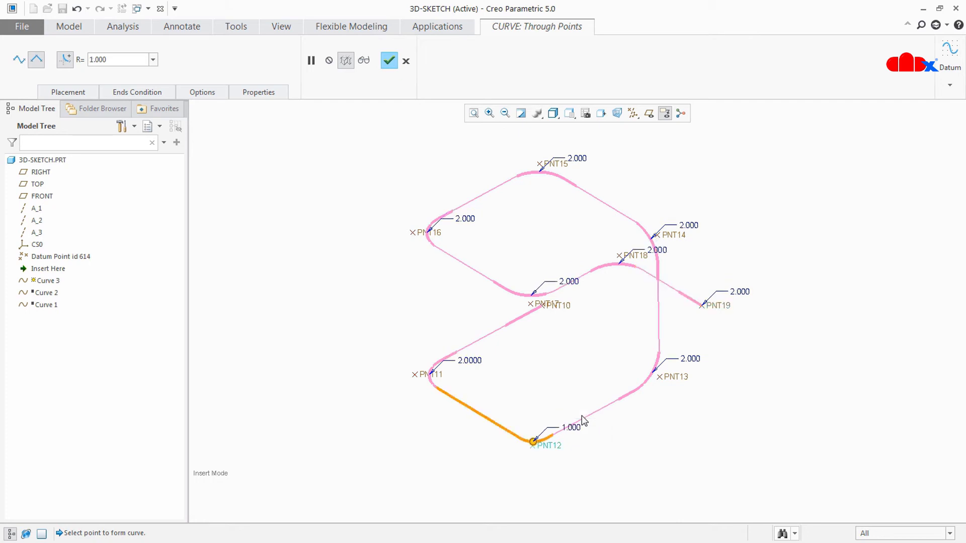
{"action": "middle_click_drag", "start_coordinate": [594, 451], "coordinate": [539, 450]}
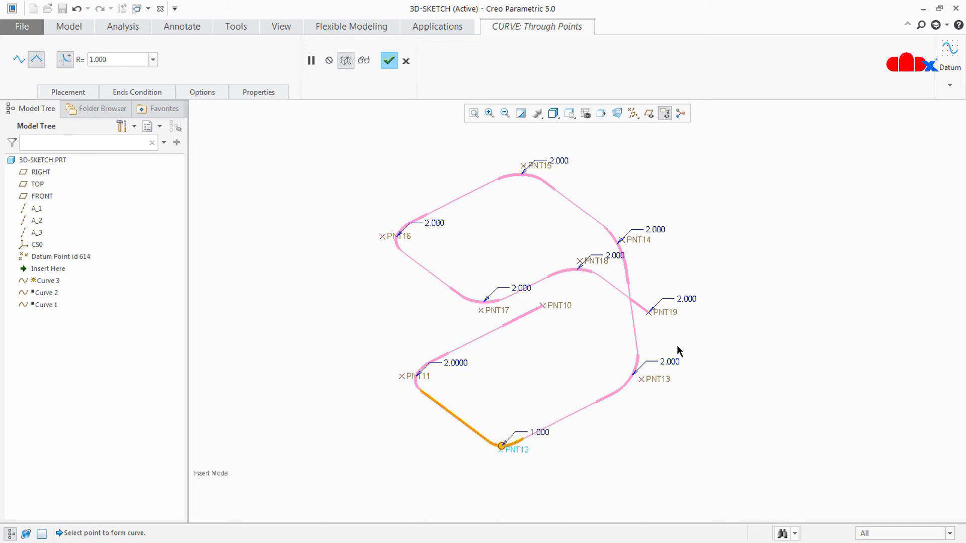
Set the fillet radius at PNT18 alone to 1 and complete the curve
{"action": "double_click", "coordinate": [616, 256]}
{"action": "type", "text": "1"}
{"action": "key", "text": "Return"}
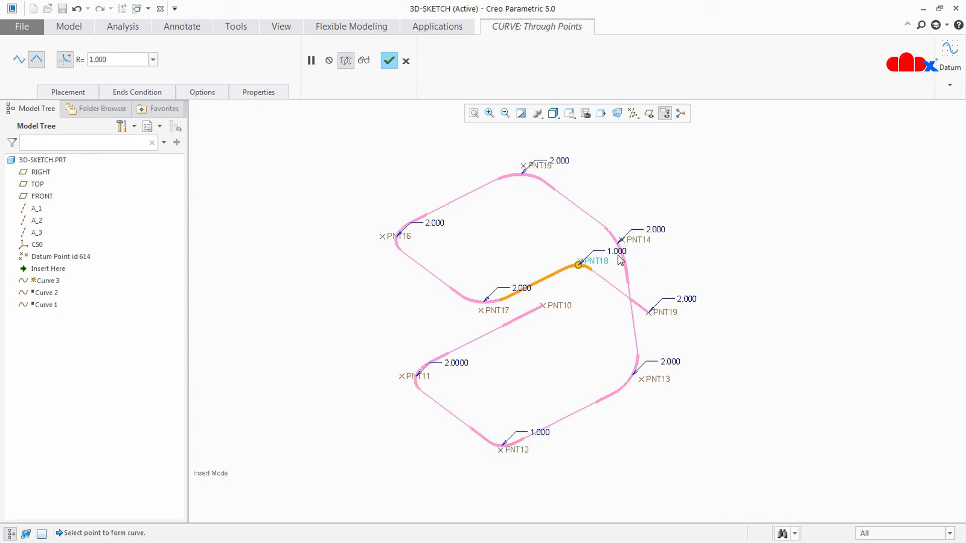
{"action": "middle_click_drag", "start_coordinate": [567, 357], "coordinate": [586, 348]}
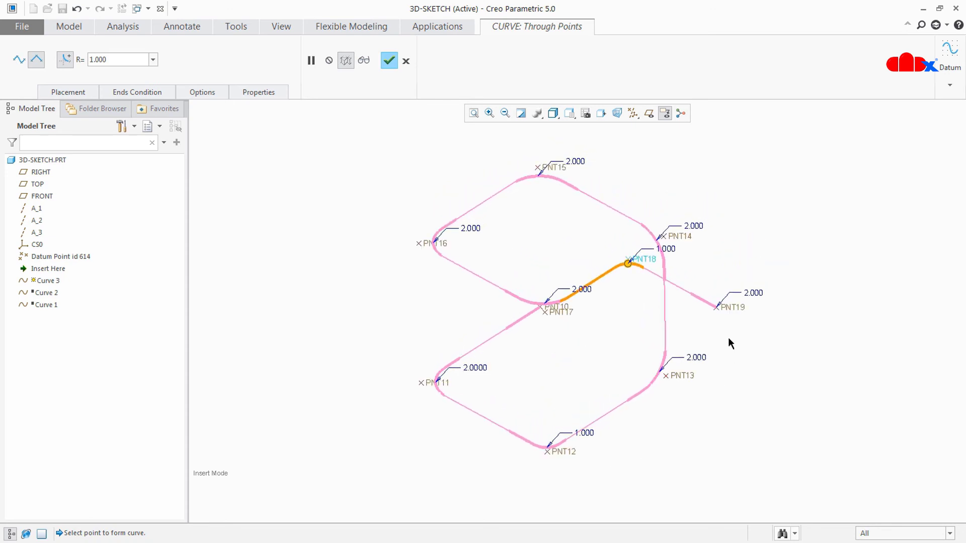
{"action": "mouse_move", "coordinate": [714, 385]}
{"action": "middle_mouse_down"}
{"action": "mouse_move", "coordinate": [674, 373]}
{"action": "mouse_move", "coordinate": [615, 380]}
{"action": "mouse_move", "coordinate": [610, 448]}
{"action": "mouse_move", "coordinate": [603, 433]}
{"action": "middle_mouse_up"}
{"action": "left_click", "coordinate": [389, 61]}
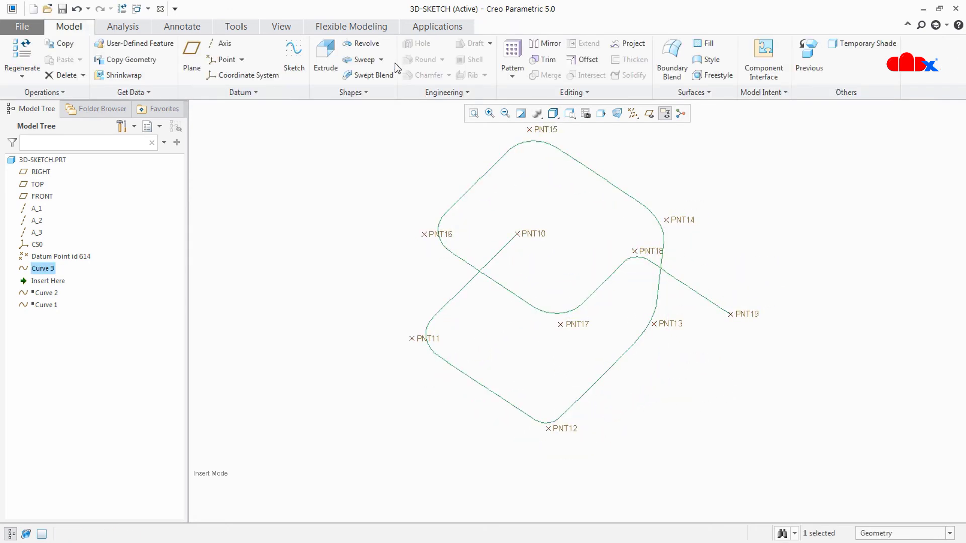
Start a sweep with the filleted curve as trajectory and open its section sketch in the 2D orientation
{"action": "mouse_move", "coordinate": [709, 288]}
{"action": "middle_mouse_down"}
{"action": "mouse_move", "coordinate": [694, 349]}
{"action": "mouse_move", "coordinate": [626, 371]}
{"action": "mouse_move", "coordinate": [628, 386]}
{"action": "mouse_move", "coordinate": [618, 383]}
{"action": "middle_mouse_up"}
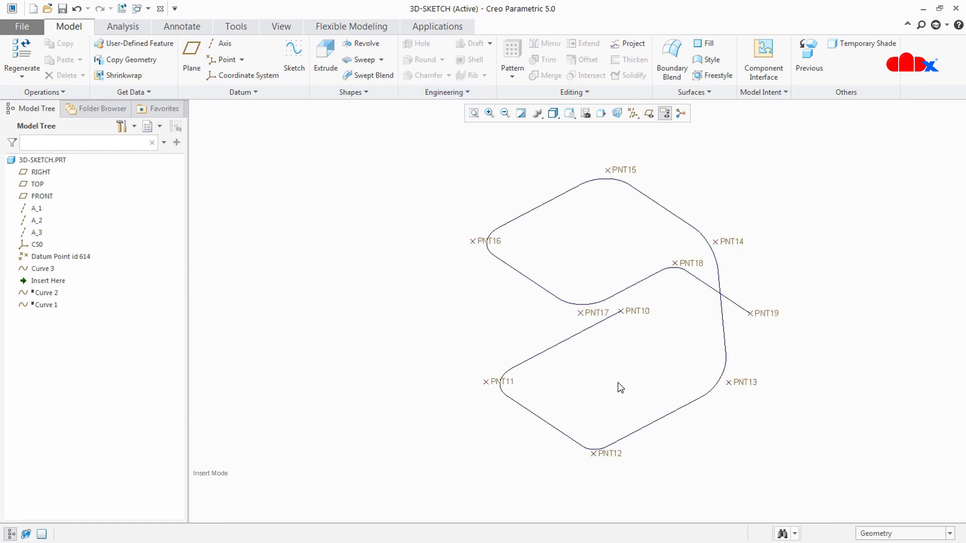
{"action": "left_click", "coordinate": [369, 60]}
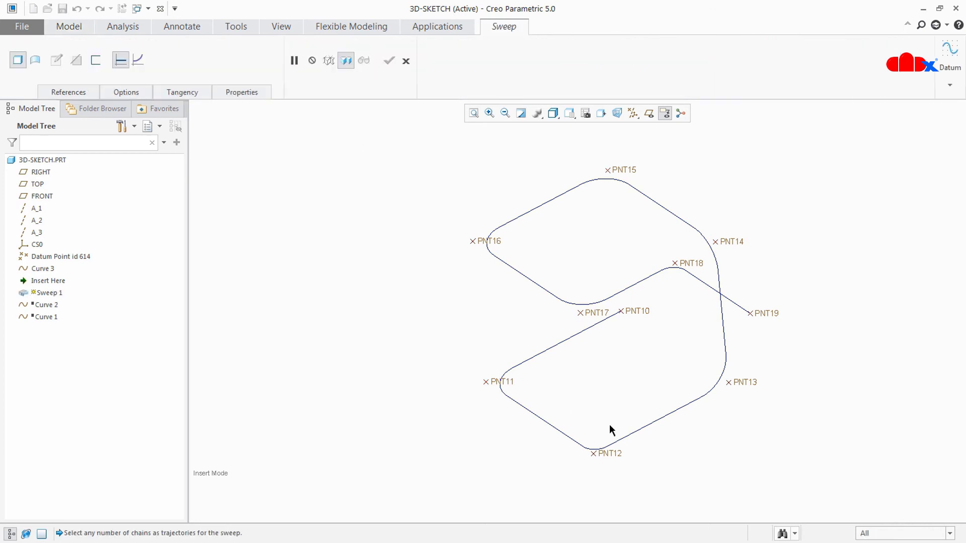
{"action": "left_click", "coordinate": [630, 435]}
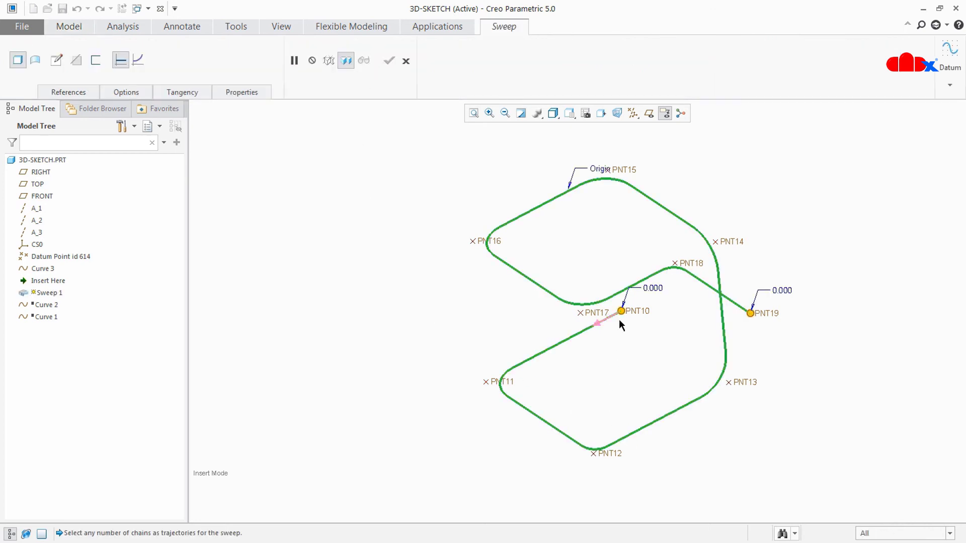
{"action": "left_click", "coordinate": [56, 61]}
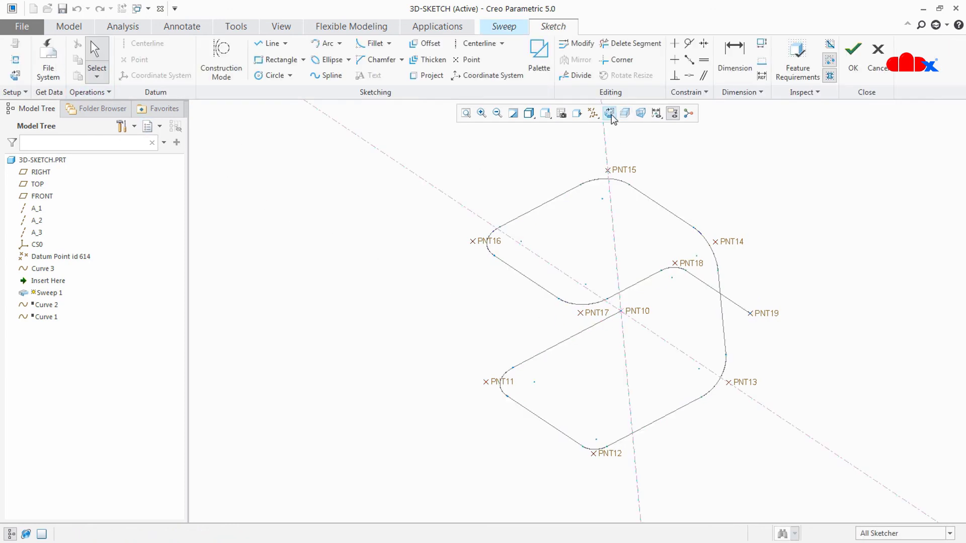
{"action": "left_click", "coordinate": [610, 115]}
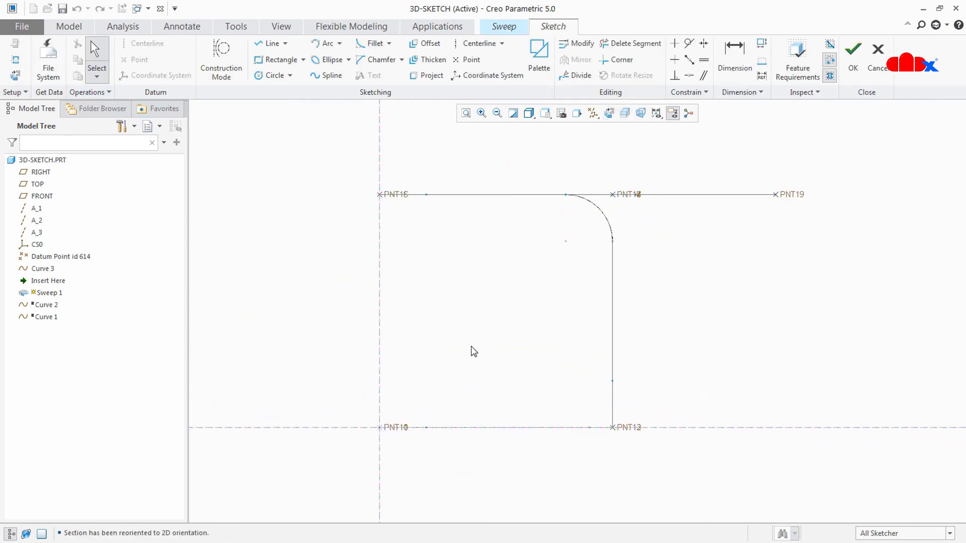
Sketch two concentric circles of about 1.5 and 0.9 diameter, centred where the reference lines cross at PNT10
{"action": "left_click", "coordinate": [273, 75]}
{"action": "left_click", "coordinate": [379, 428]}
{"action": "left_click", "coordinate": [392, 443]}
{"action": "scroll", "coordinate": [391, 438], "scroll_direction": "up", "scroll_amount": 3}
{"action": "left_click", "coordinate": [379, 427]}
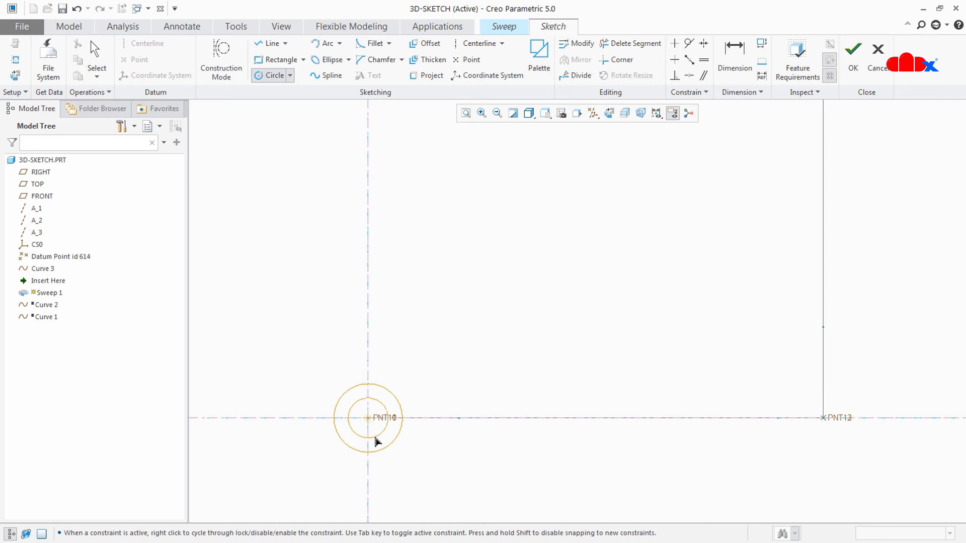
{"action": "left_click", "coordinate": [381, 443]}
{"action": "middle_click", "coordinate": [449, 454]}
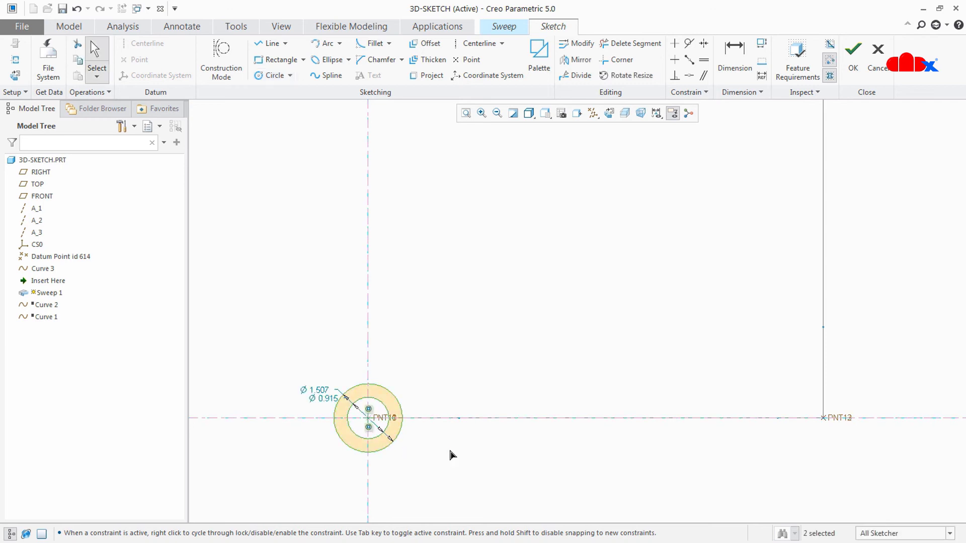
Set the inner circle's diameter to 1 and the outer circle's to 1.2, and finish the section sketch
{"action": "double_click", "coordinate": [338, 400]}
{"action": "type", "text": "1"}
{"action": "key", "text": "Return"}
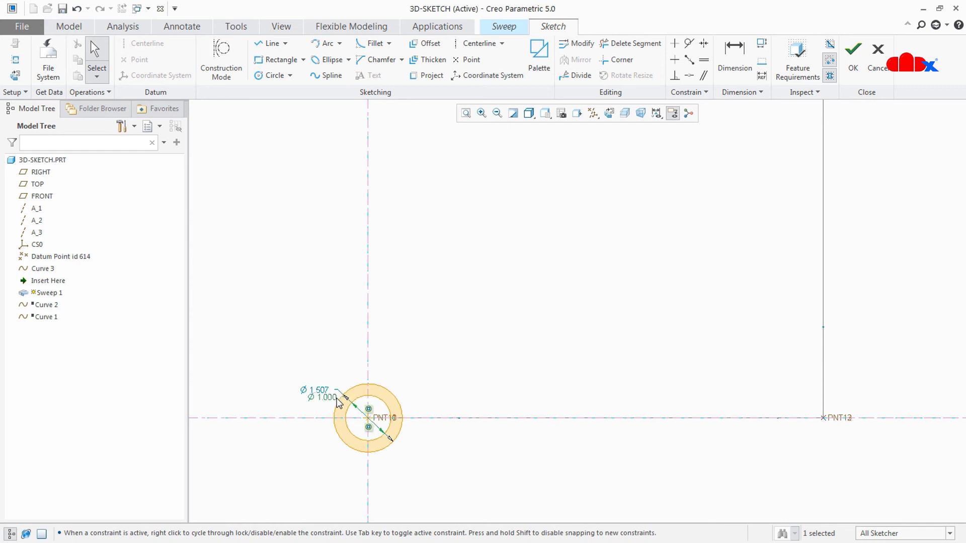
{"action": "double_click", "coordinate": [327, 393]}
{"action": "type", "text": "1.2"}
{"action": "key", "text": "Return"}
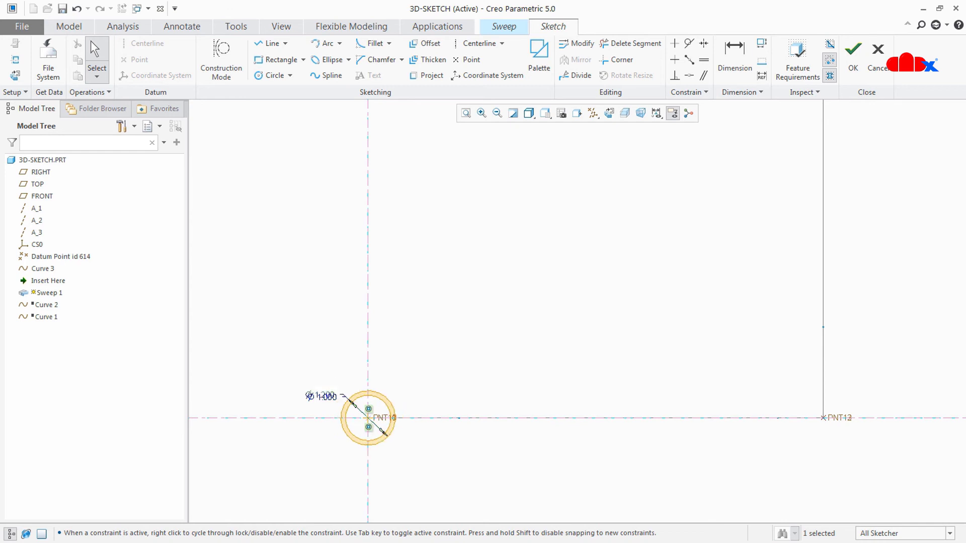
{"action": "left_click", "coordinate": [853, 55]}
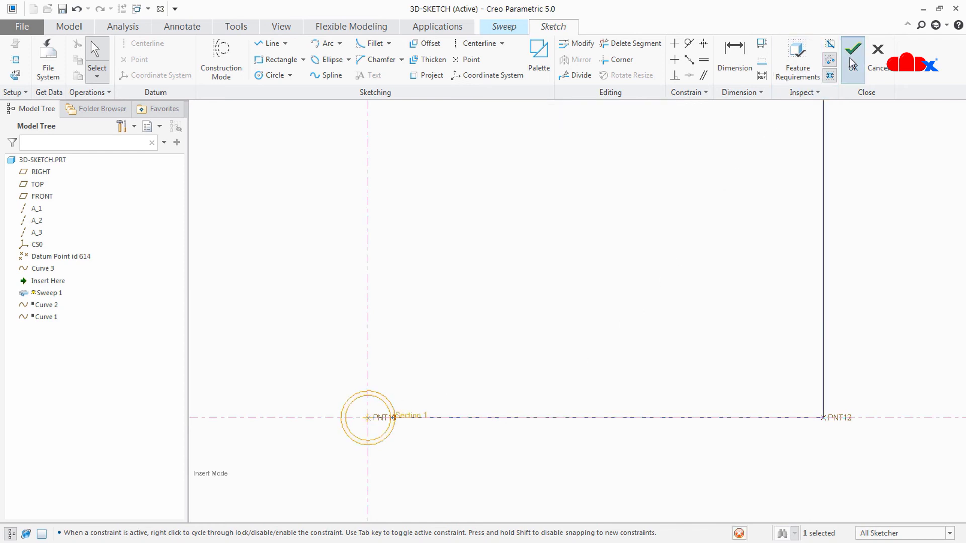
Restore the default orientation, complete the tube sweep and clear the selection
{"action": "left_click", "coordinate": [572, 119]}
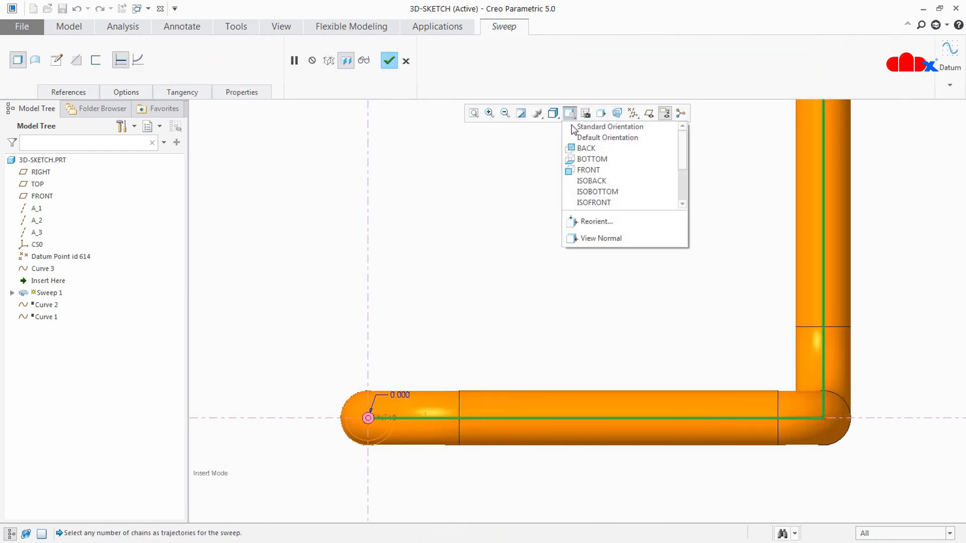
{"action": "left_click", "coordinate": [580, 138]}
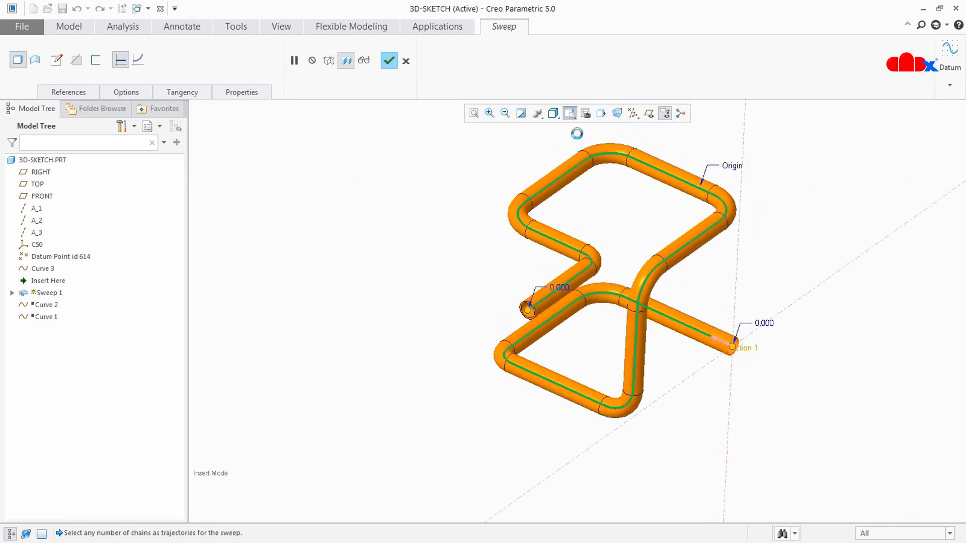
{"action": "left_click", "coordinate": [389, 61]}
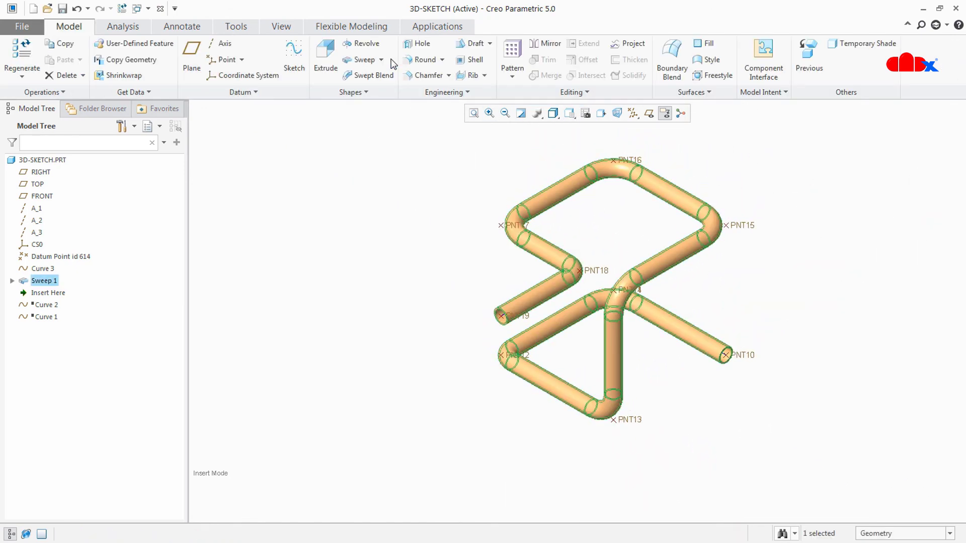
{"action": "left_click", "coordinate": [397, 203]}
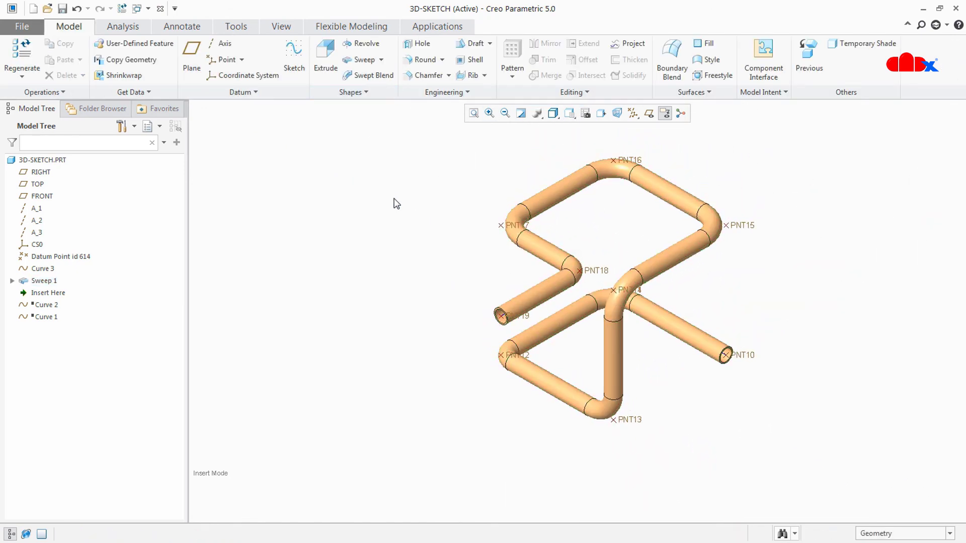
Hide the datum points and display the finished tube shaded with reflections
{"action": "left_click", "coordinate": [633, 114]}
{"action": "left_click", "coordinate": [636, 155]}
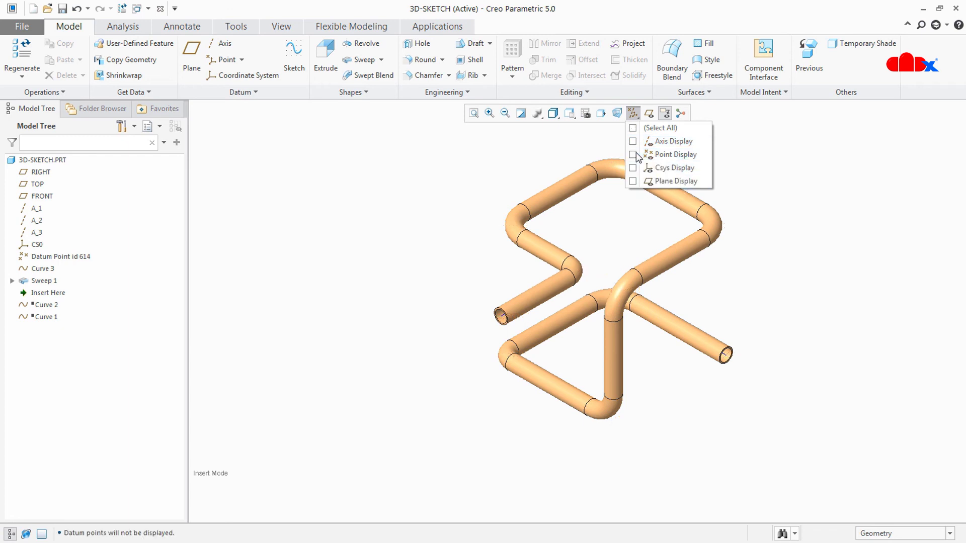
{"action": "left_click", "coordinate": [568, 114]}
{"action": "left_click", "coordinate": [562, 128]}
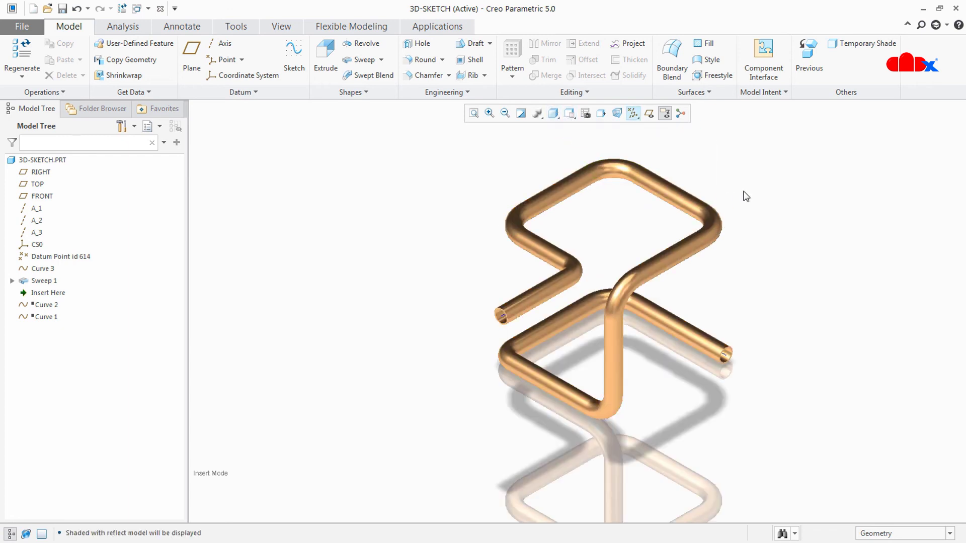
{"action": "scroll", "coordinate": [684, 285], "scroll_direction": "up", "scroll_amount": 1}
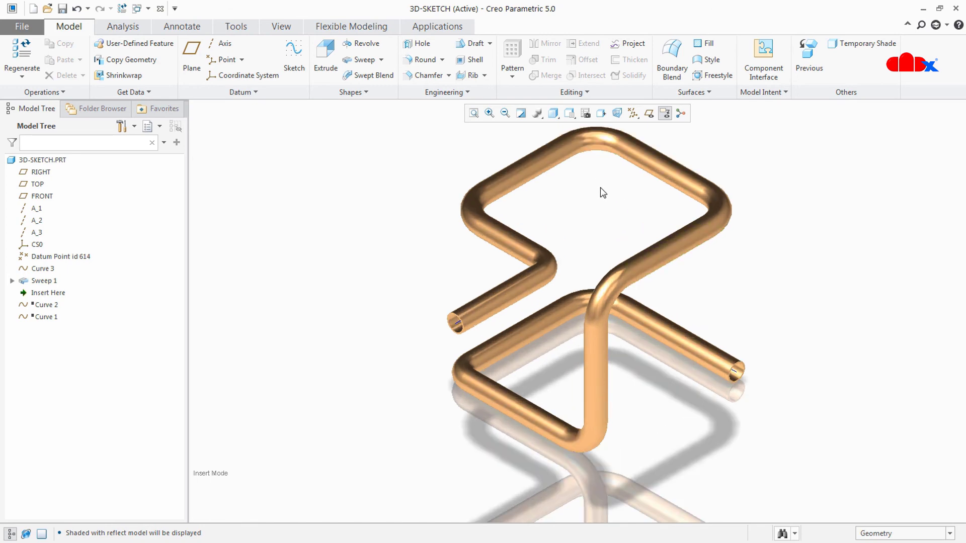
{"action": "middle_click_drag", "start_coordinate": [604, 172], "coordinate": [614, 263], "text": "shift"}
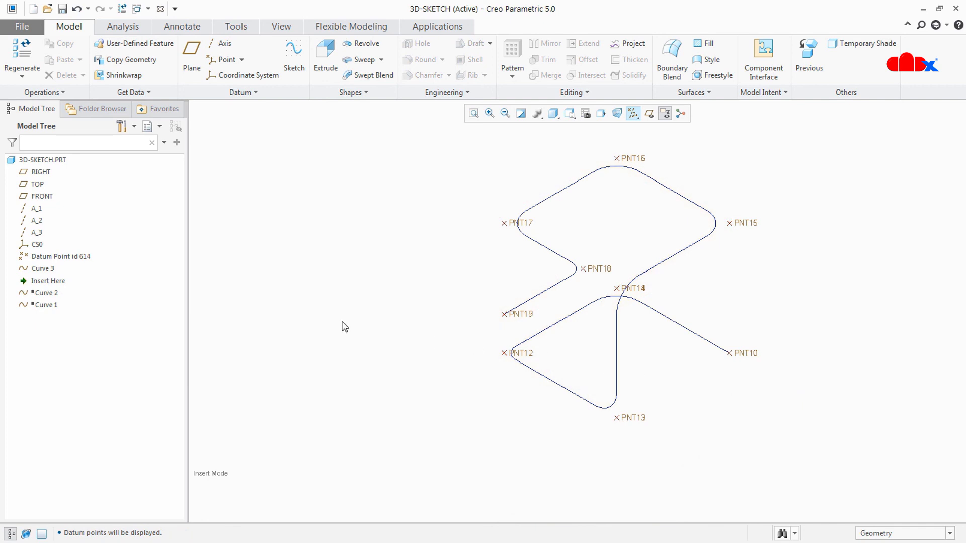
Move the insertion point to before Curve 3 and start a curve through all points of Datum Point id 614
{"action": "left_click_drag", "start_coordinate": [55, 281], "coordinate": [51, 267]}
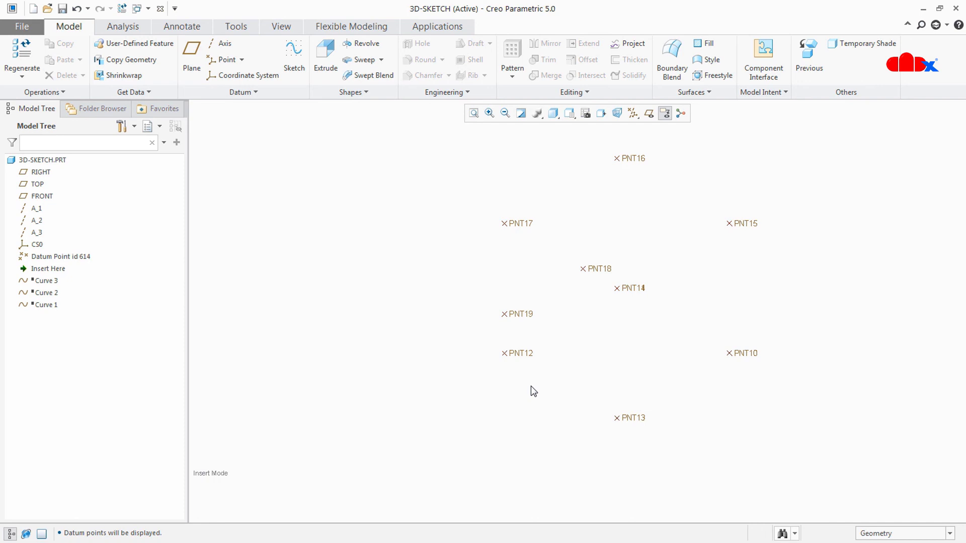
{"action": "mouse_move", "coordinate": [552, 382]}
{"action": "middle_mouse_down"}
{"action": "mouse_move", "coordinate": [565, 349]}
{"action": "mouse_move", "coordinate": [567, 373]}
{"action": "middle_mouse_up"}
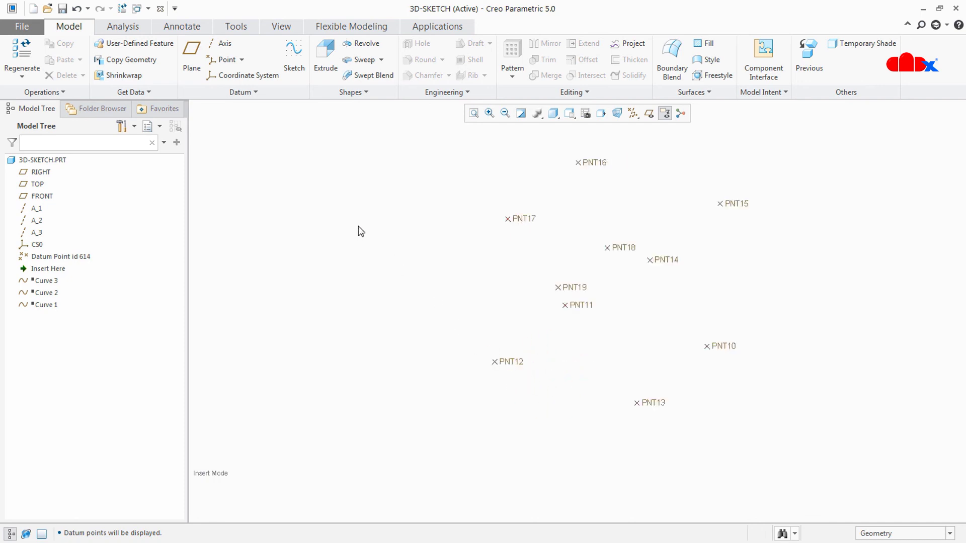
{"action": "left_click", "coordinate": [247, 94]}
{"action": "mouse_move", "coordinate": [297, 110]}
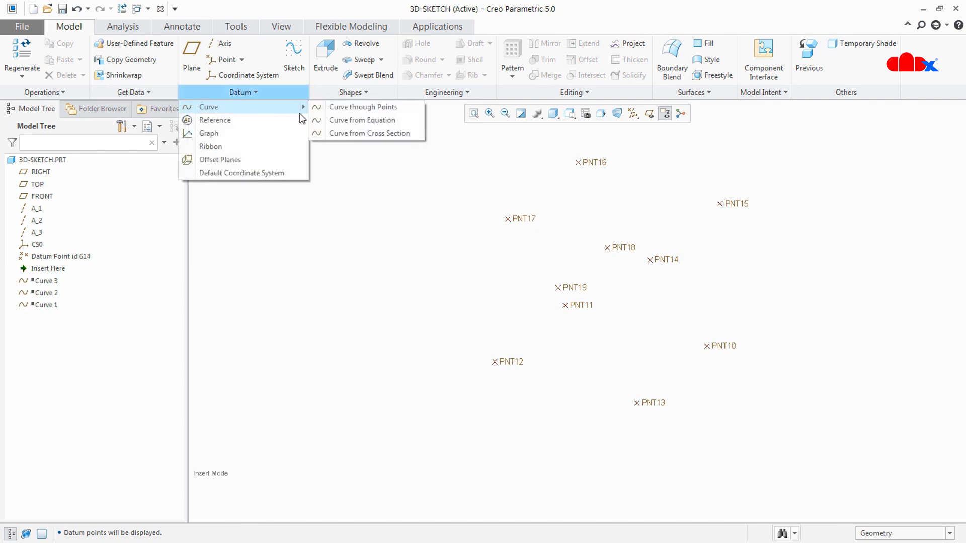
{"action": "left_click", "coordinate": [335, 107]}
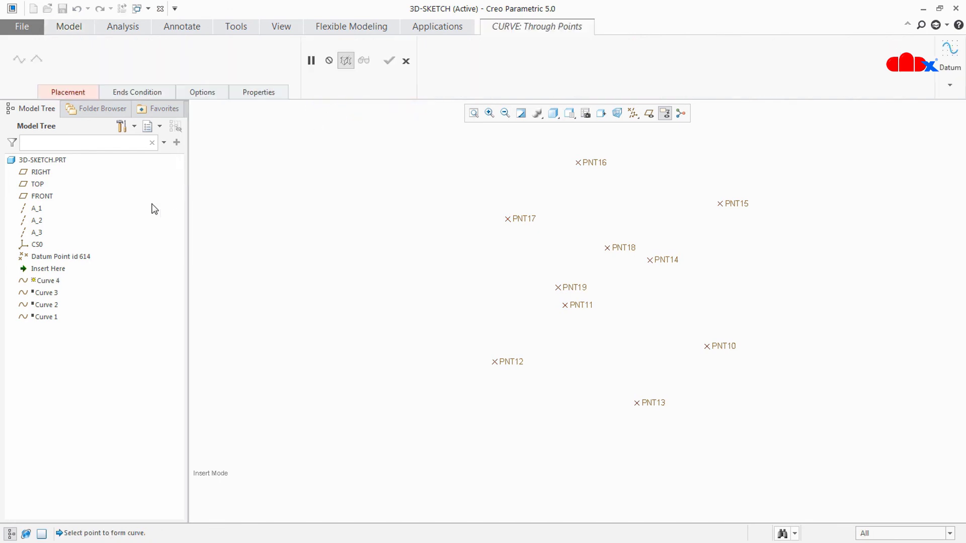
{"action": "left_click", "coordinate": [71, 258]}
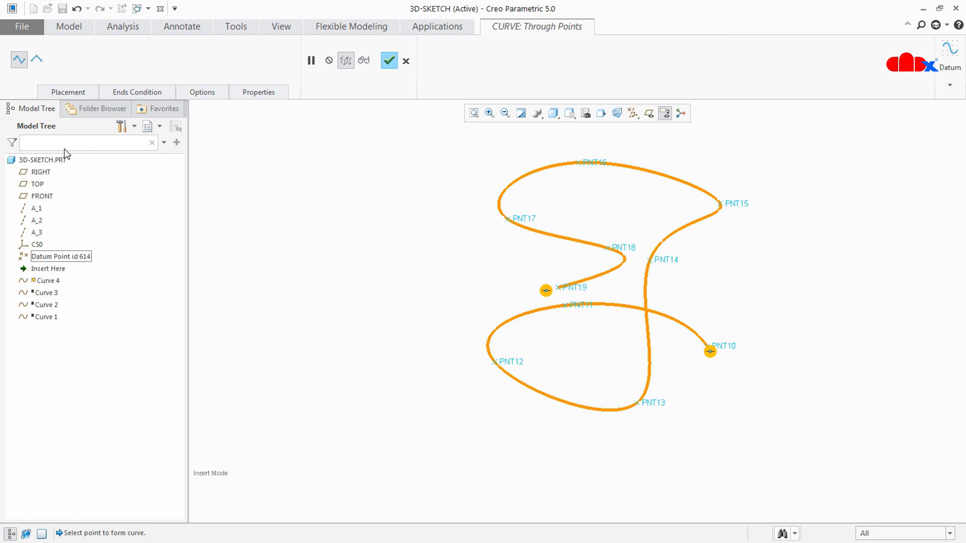
Connect the points with straight lines filleted at radius 2, complete the curve and restore the default orientation
{"action": "left_click", "coordinate": [38, 60]}
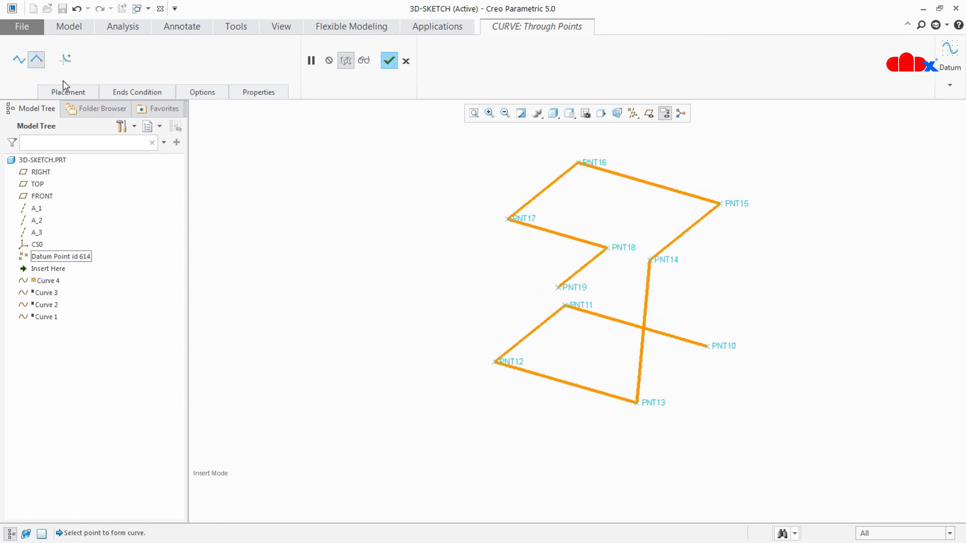
{"action": "left_click", "coordinate": [65, 60]}
{"action": "double_click", "coordinate": [118, 61]}
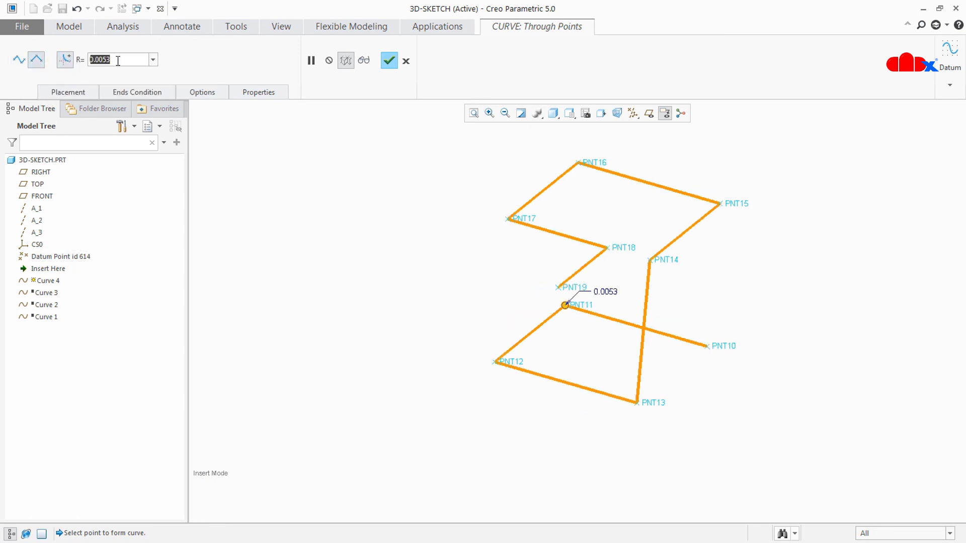
{"action": "type", "text": "2"}
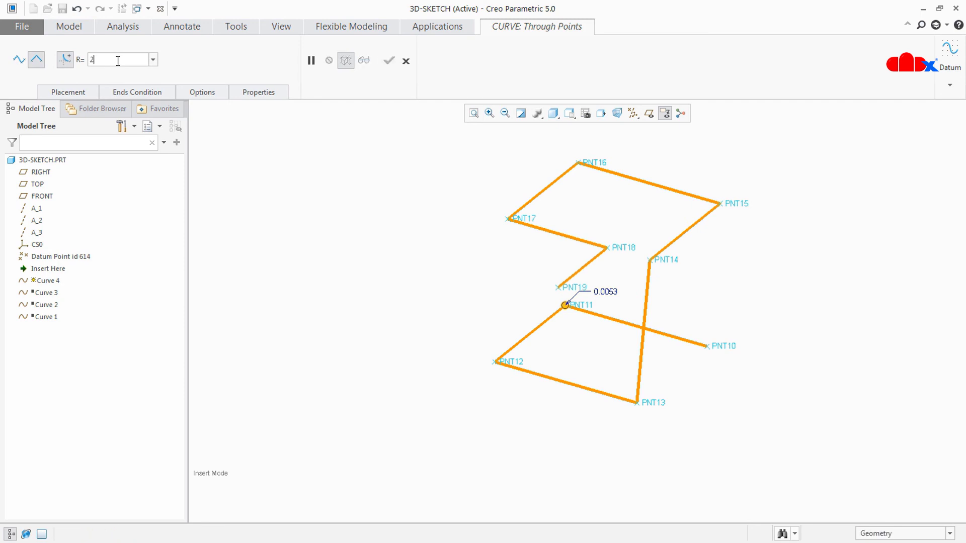
{"action": "key", "text": "Return"}
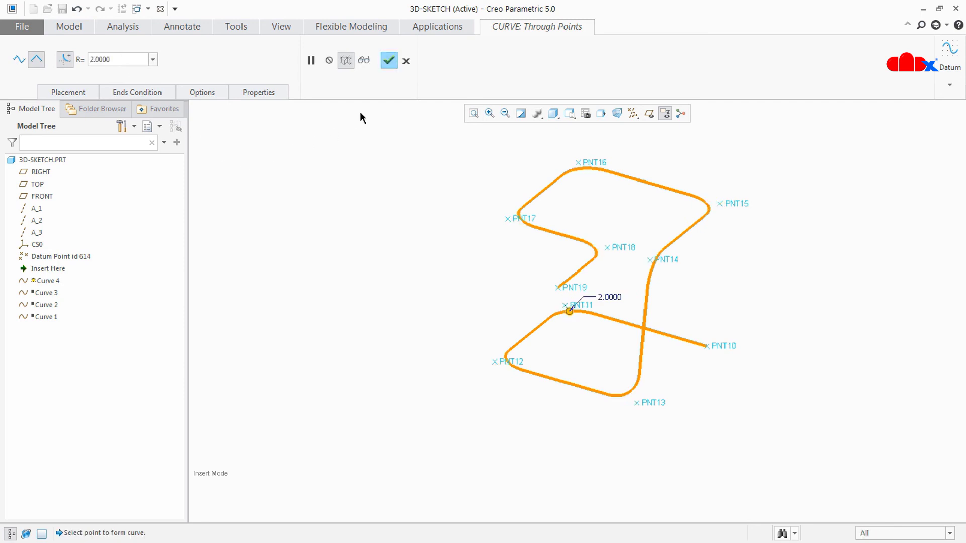
{"action": "left_click", "coordinate": [389, 61]}
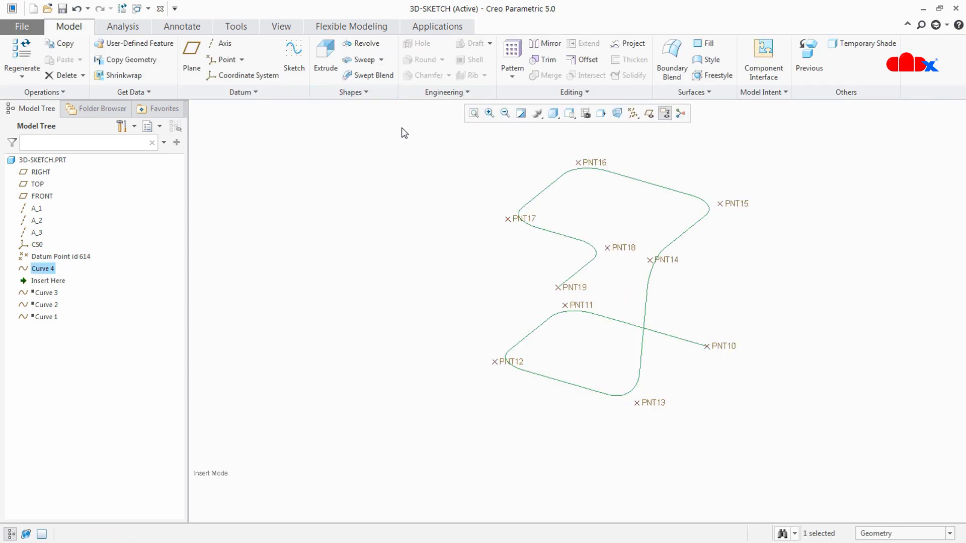
{"action": "left_click", "coordinate": [569, 112]}
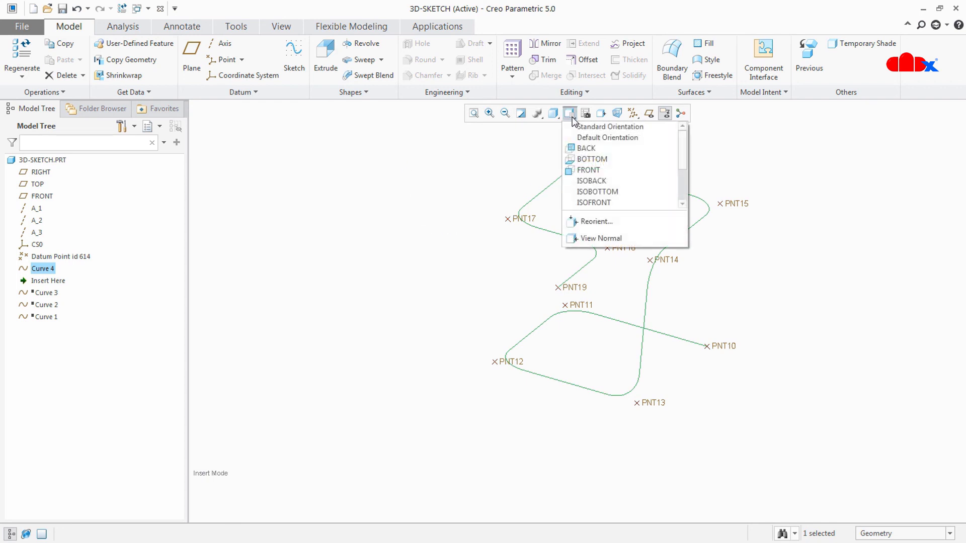
{"action": "left_click", "coordinate": [585, 149]}
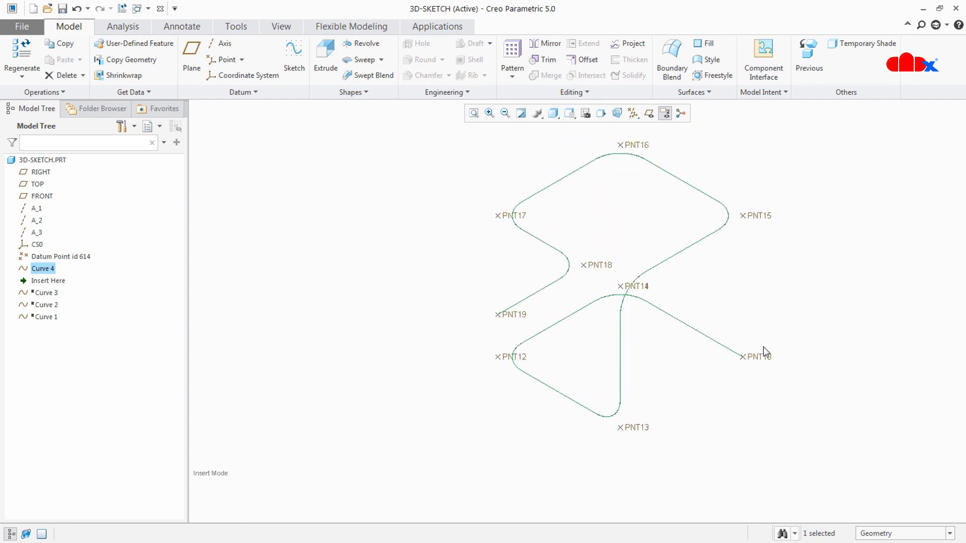